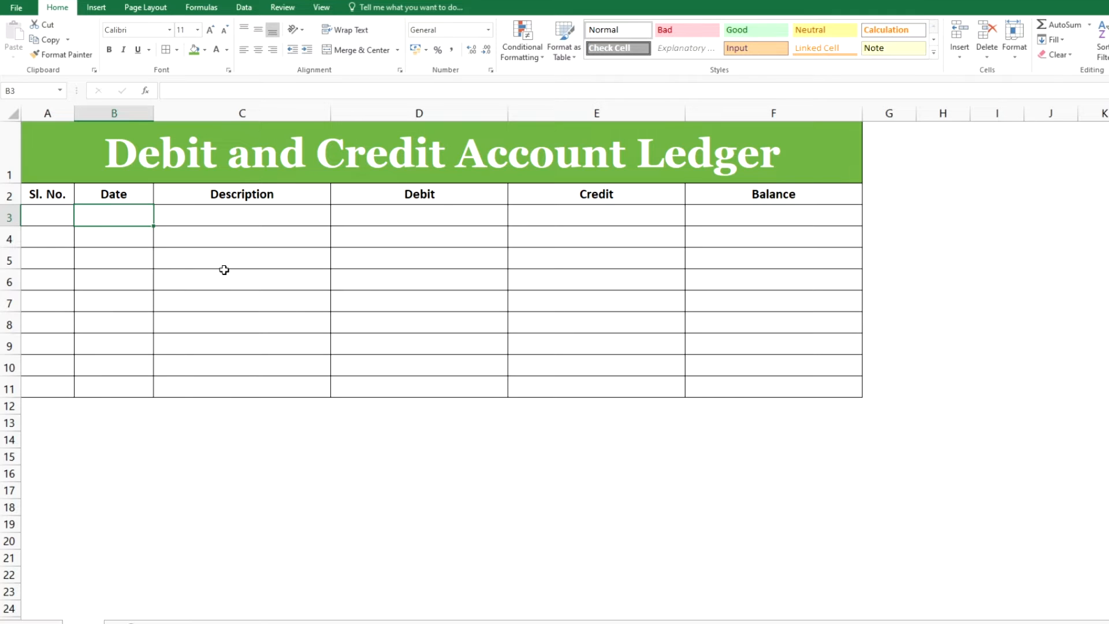
Examine the ledger's title and each column header of the template
click(231, 168)
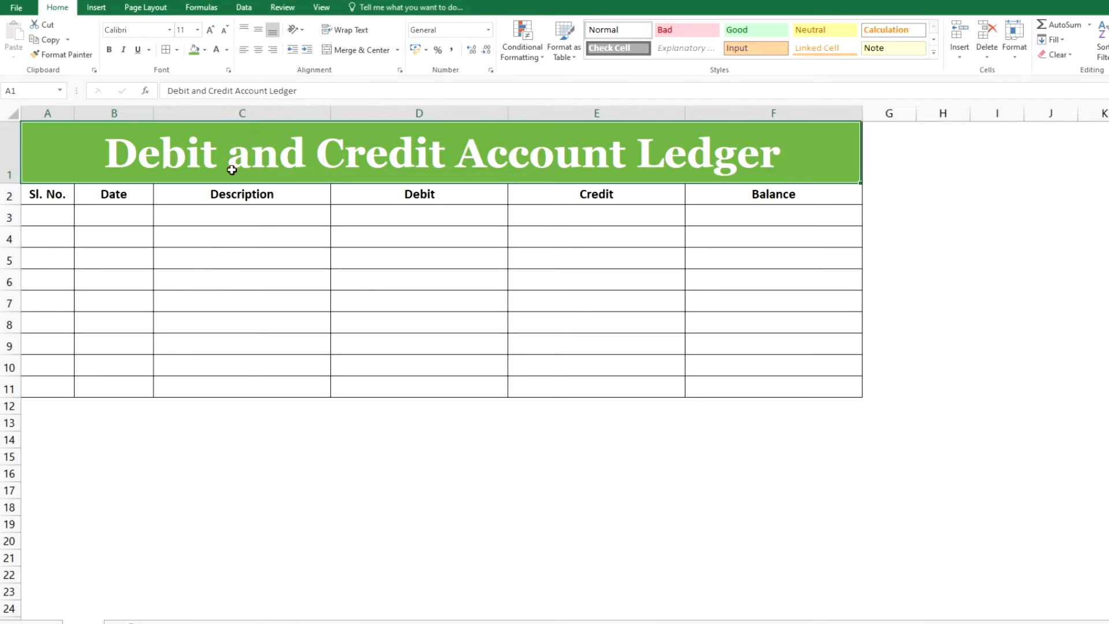
click(206, 294)
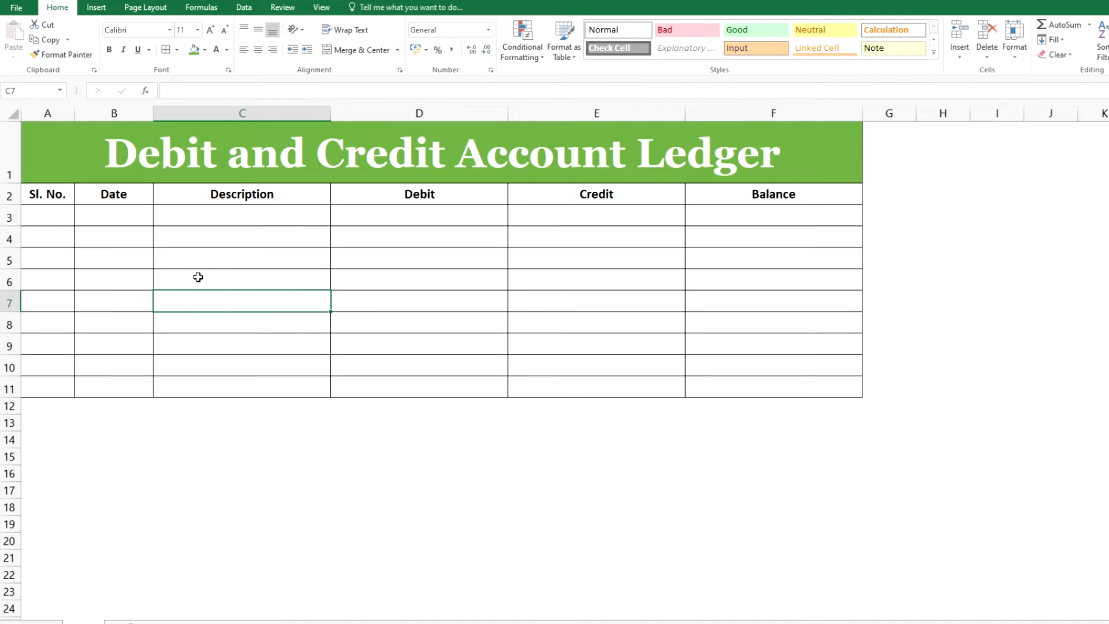
click(103, 160)
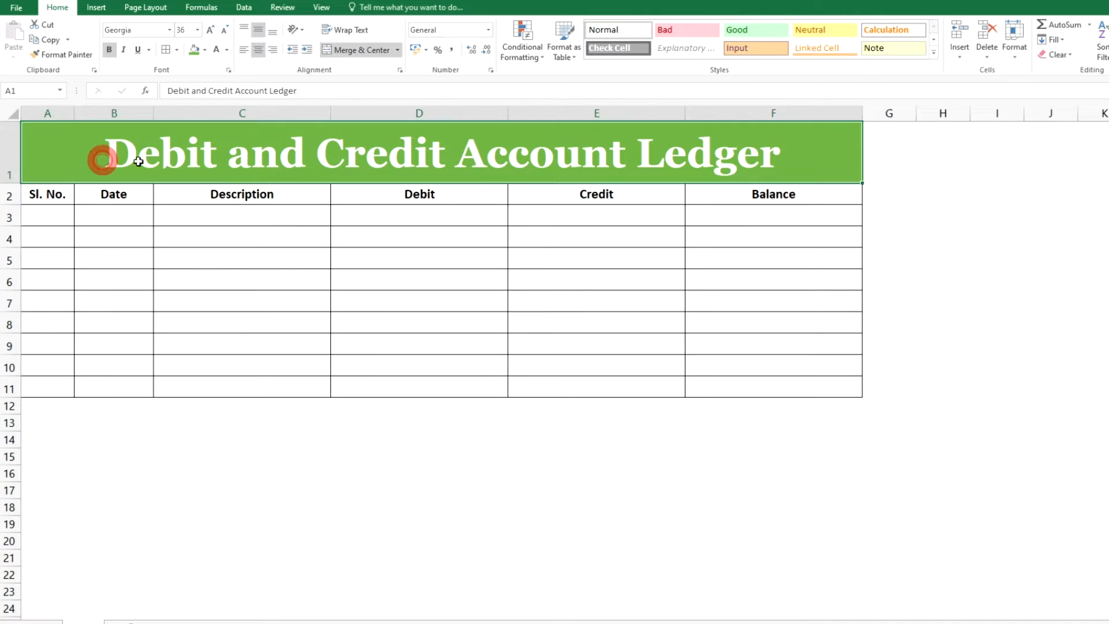
click(547, 293)
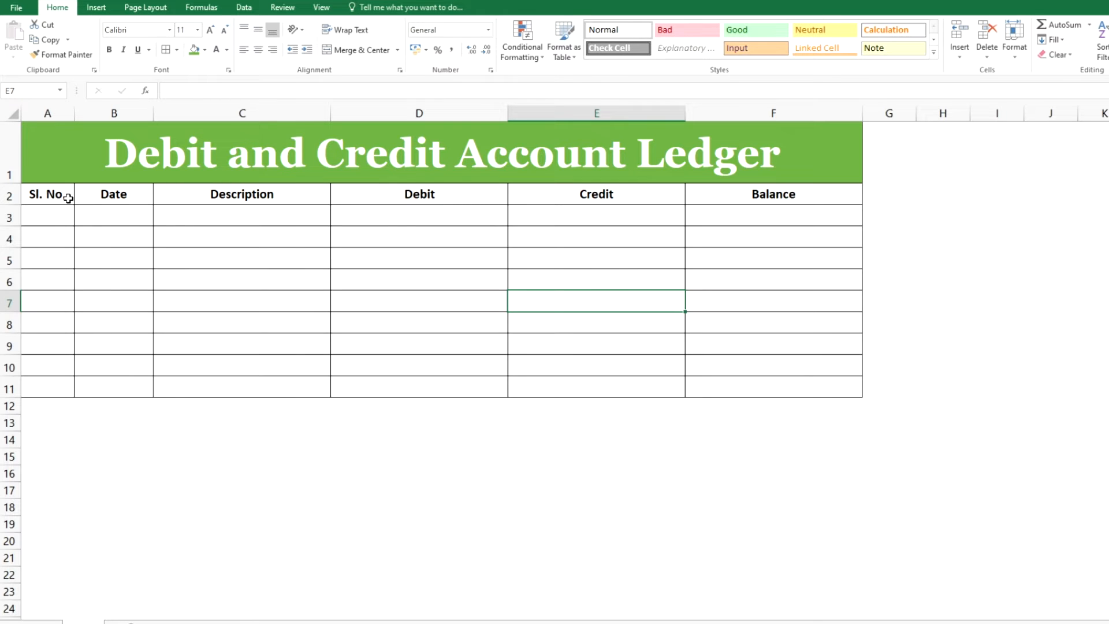
click(117, 200)
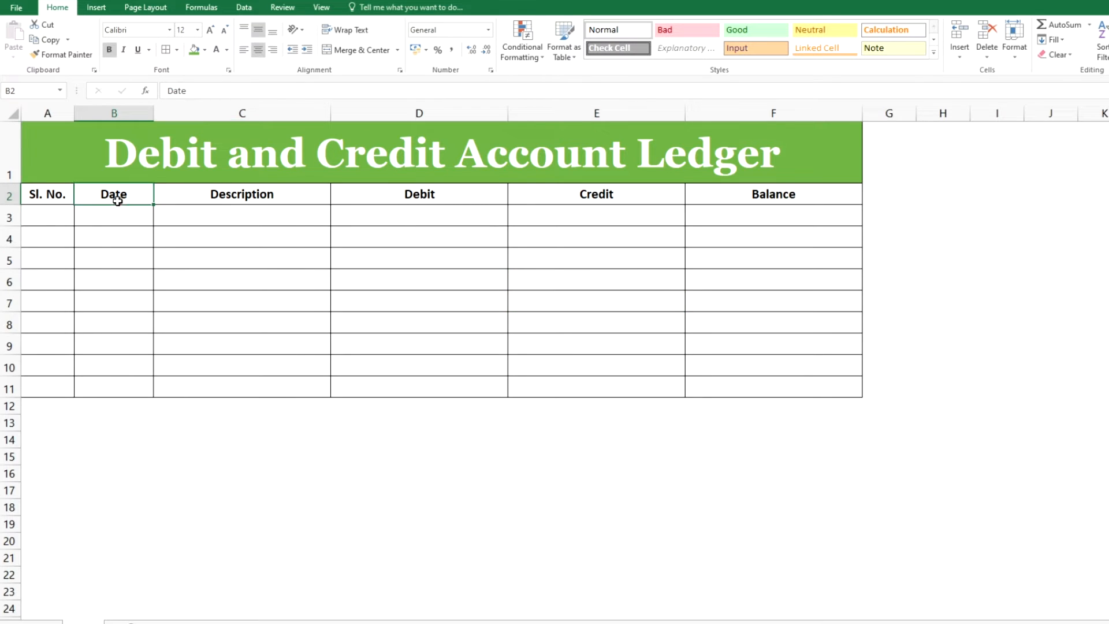
click(299, 198)
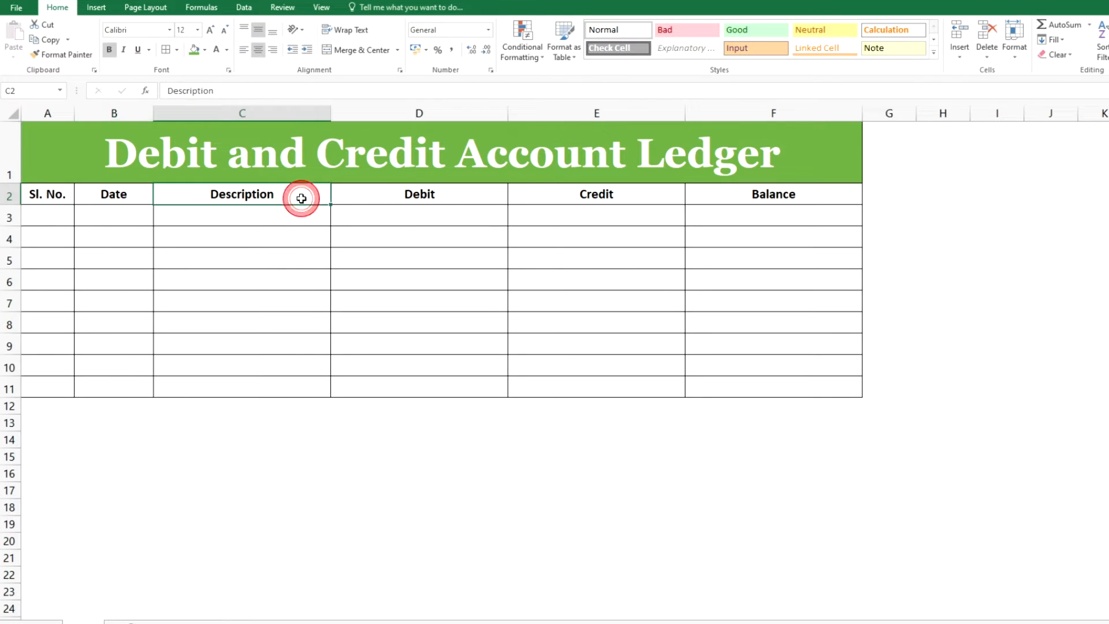
click(470, 190)
click(623, 190)
click(739, 191)
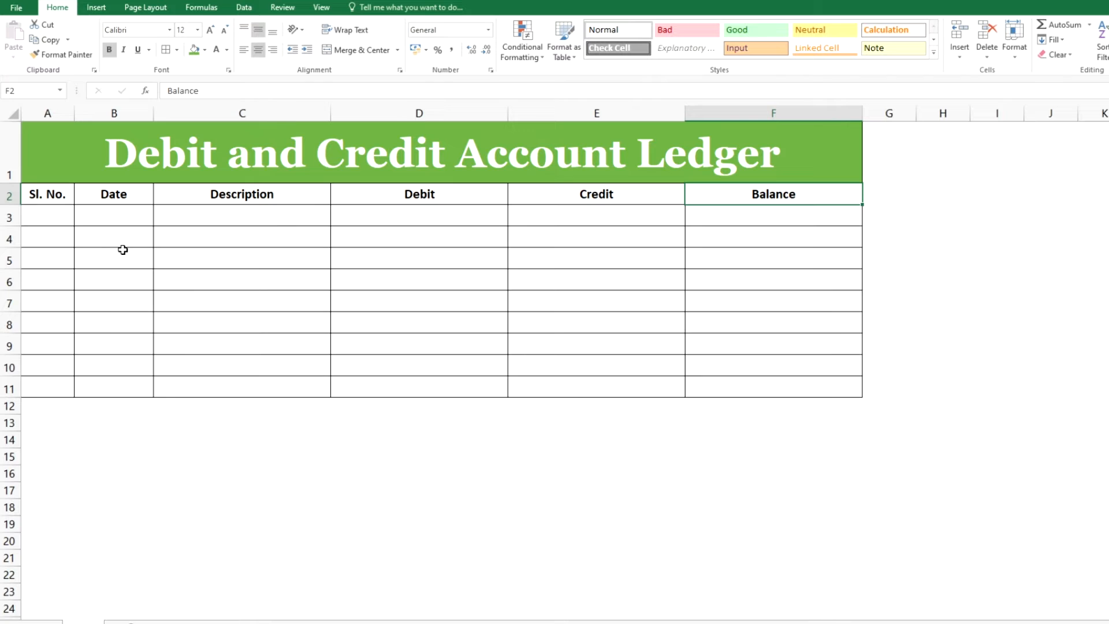
Number the Sl. No. column 1 to 9 by entering 1 and 2 and filling the series down to row 11
click(53, 214)
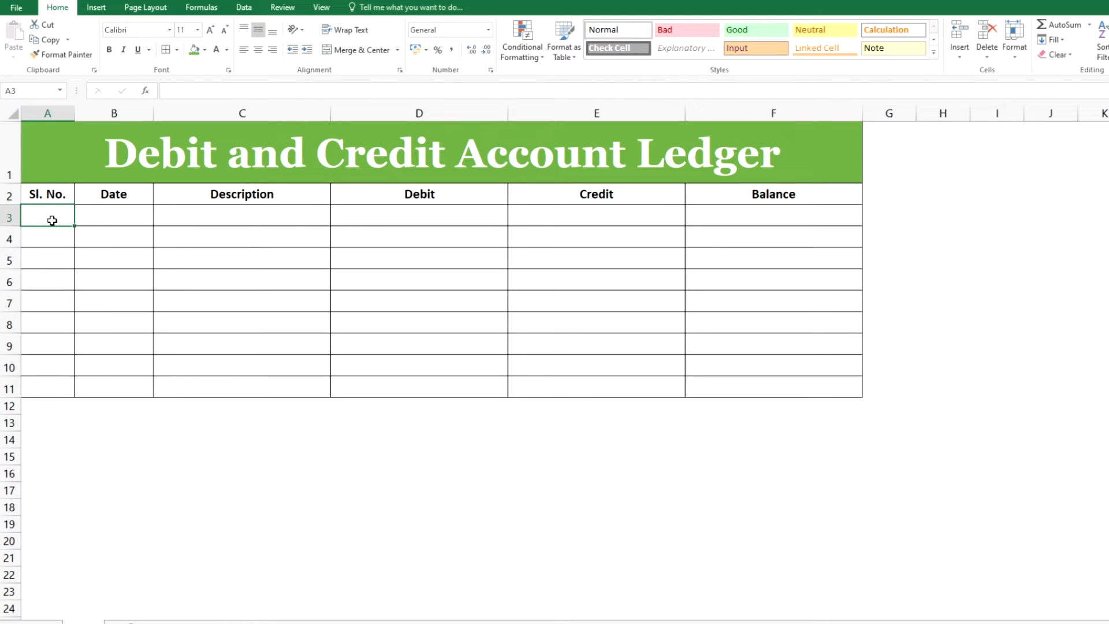
text(1)
key(Return)
text(2)
key(Return)
drag(52, 220, 49, 240)
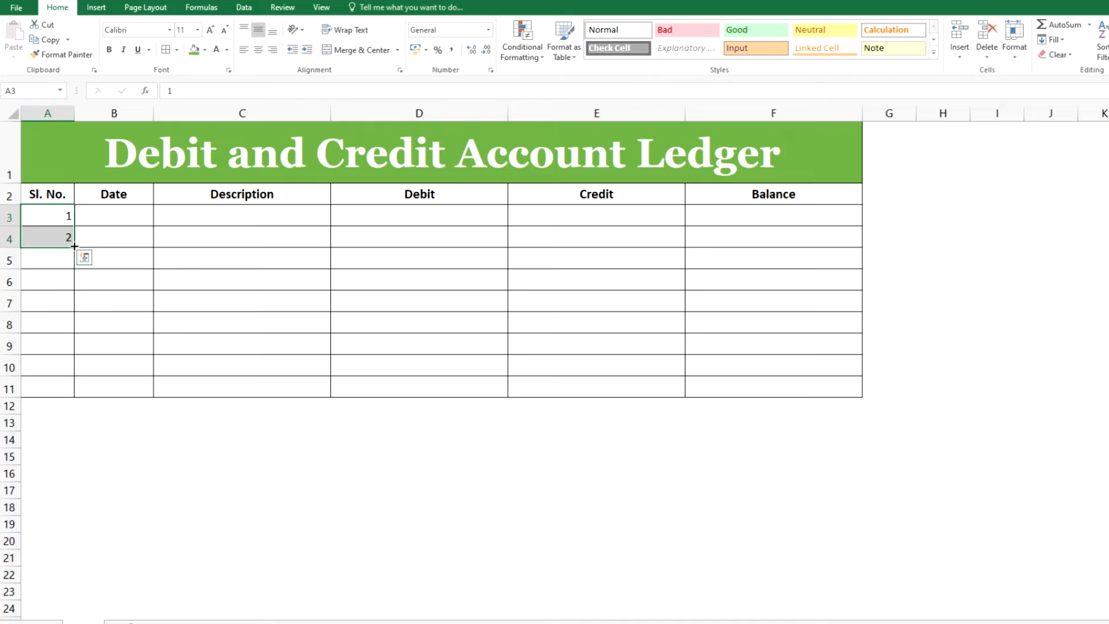
drag(73, 245, 67, 388)
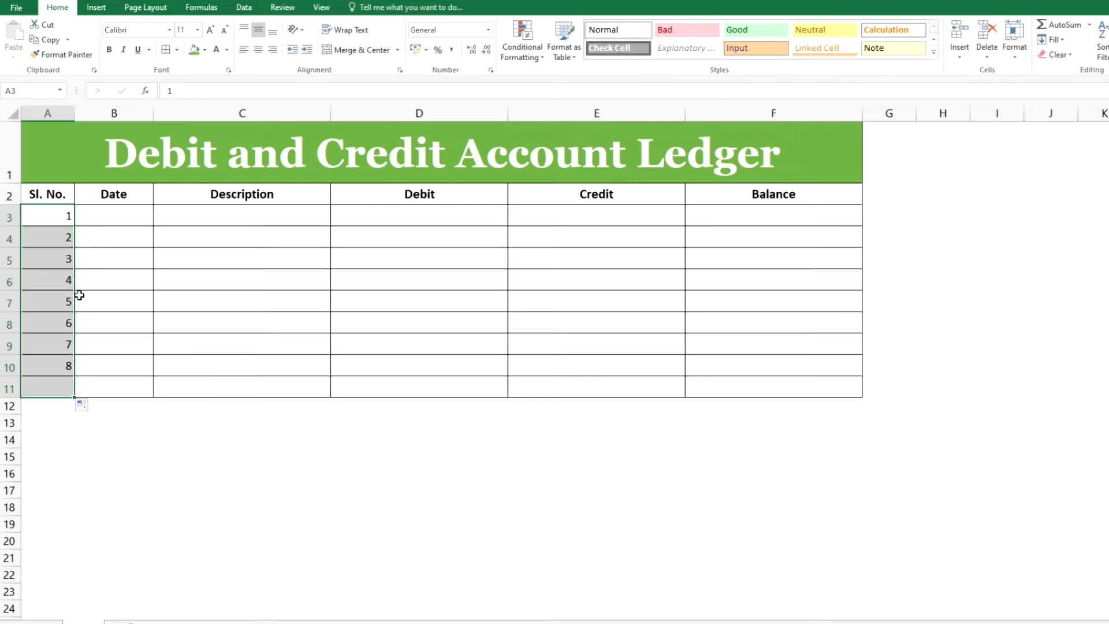
Enter 01/01/2022 as the first date and fill consecutive daily dates down the Date column to row 11
click(108, 217)
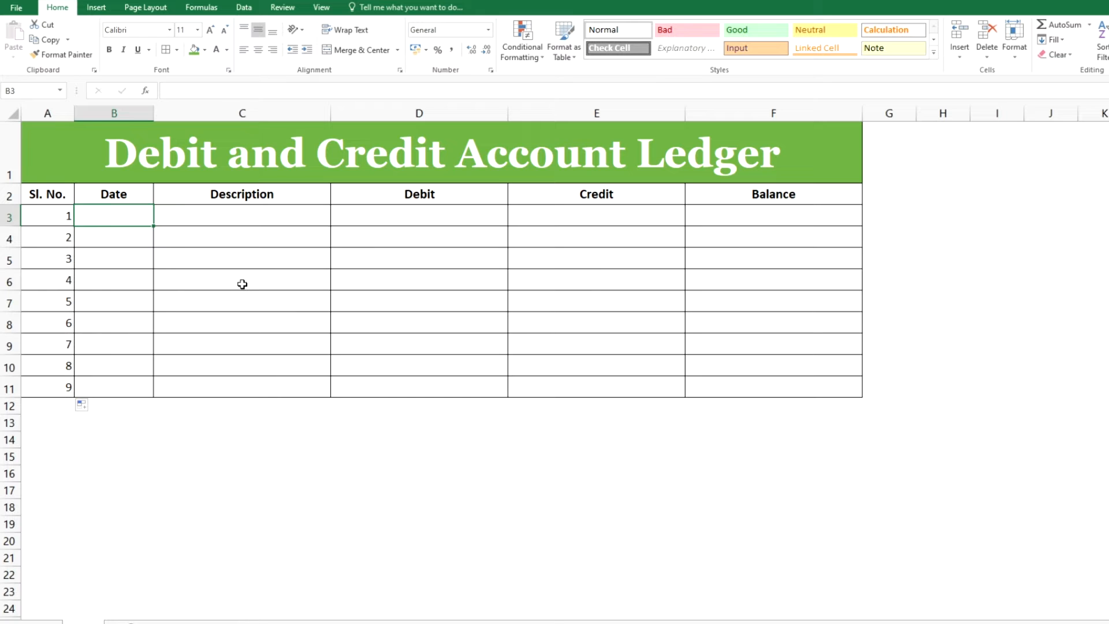
text(01)
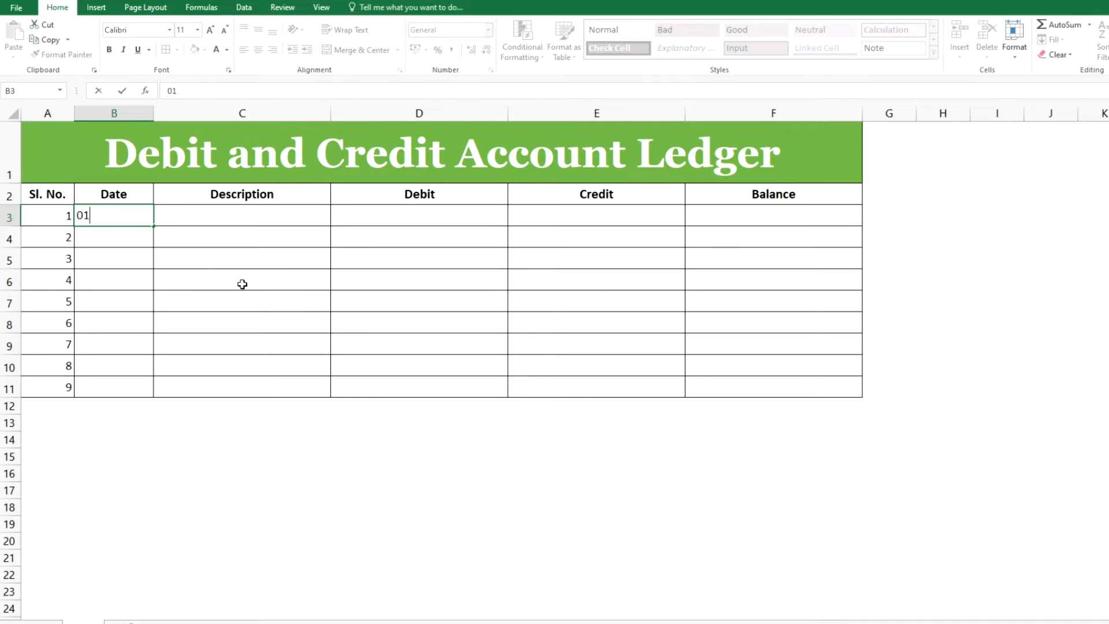
text(/01/2022)
key(Return)
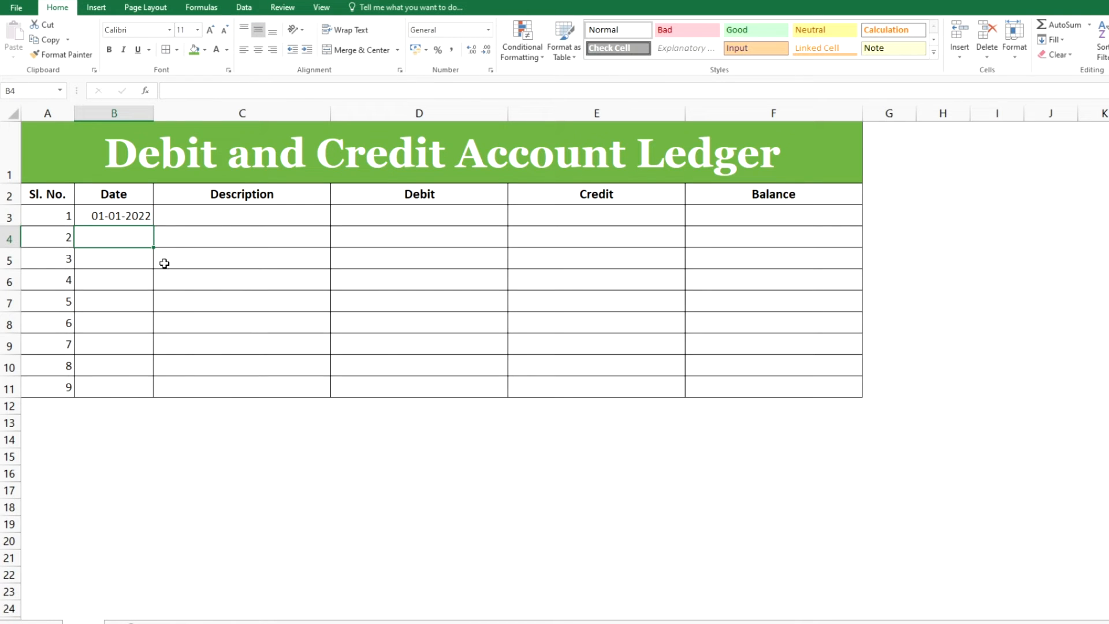
click(131, 217)
drag(156, 228, 151, 392)
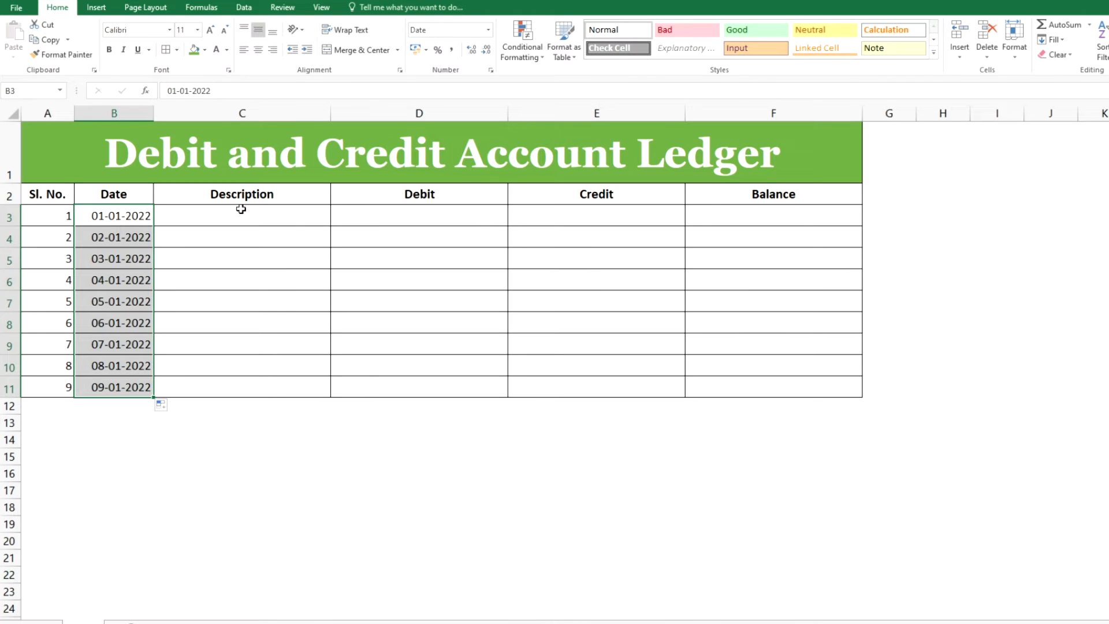
Enter Income as the description of the first ledger row
click(241, 209)
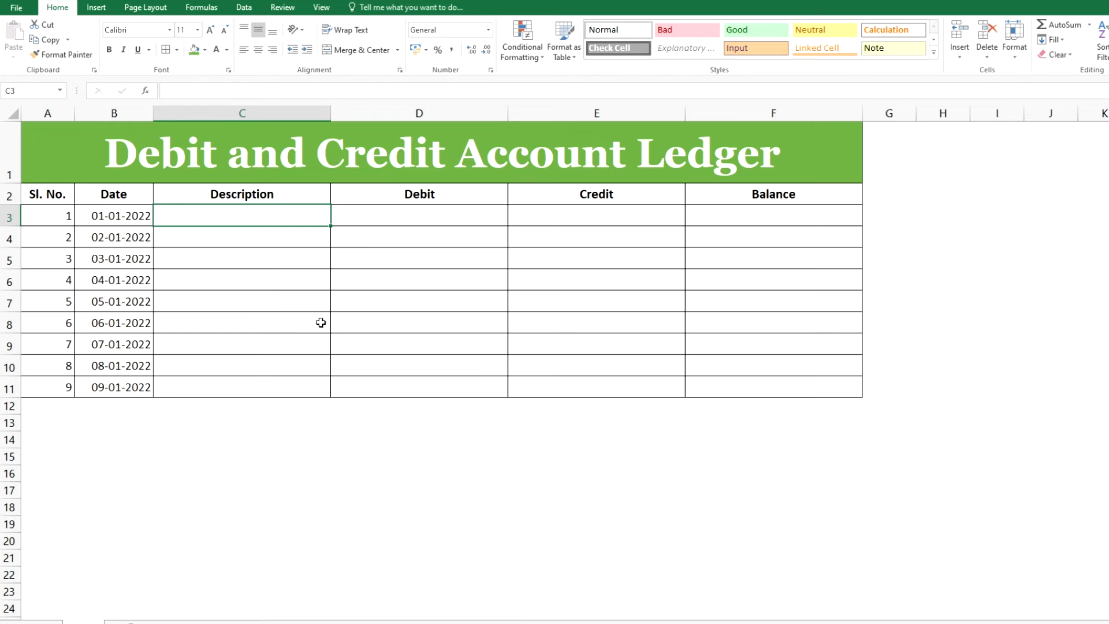
text(Income)
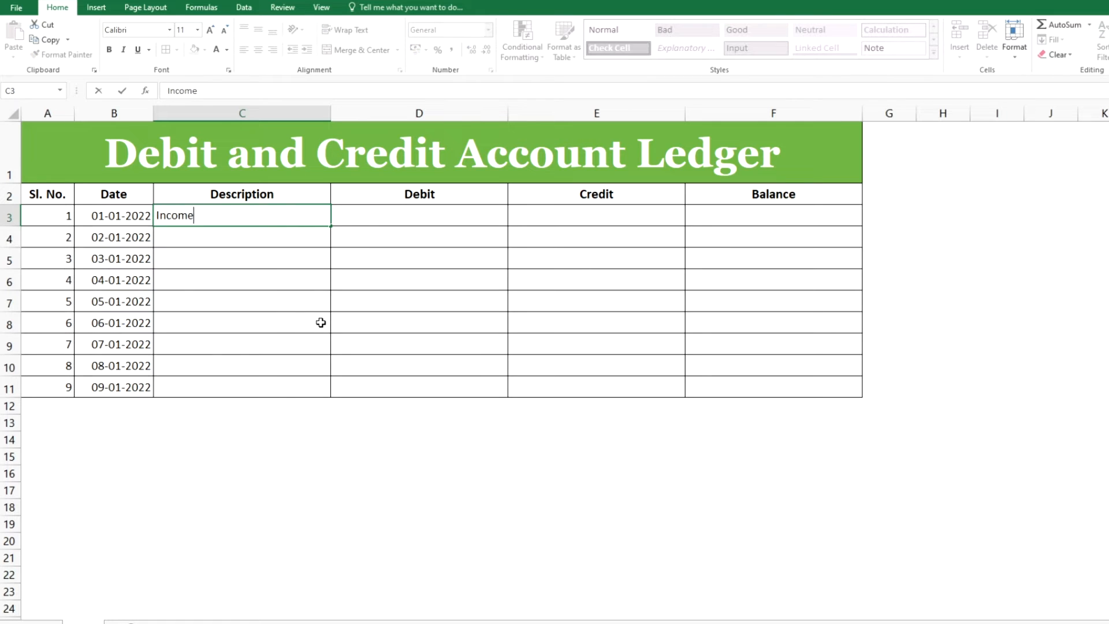
key(Tab)
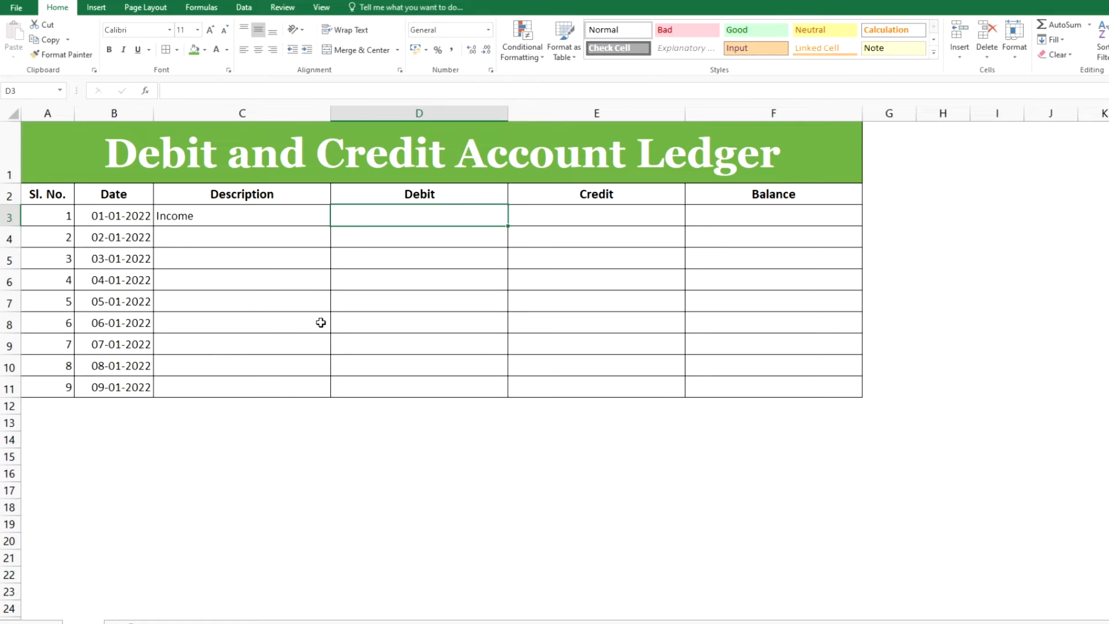
key(Left)
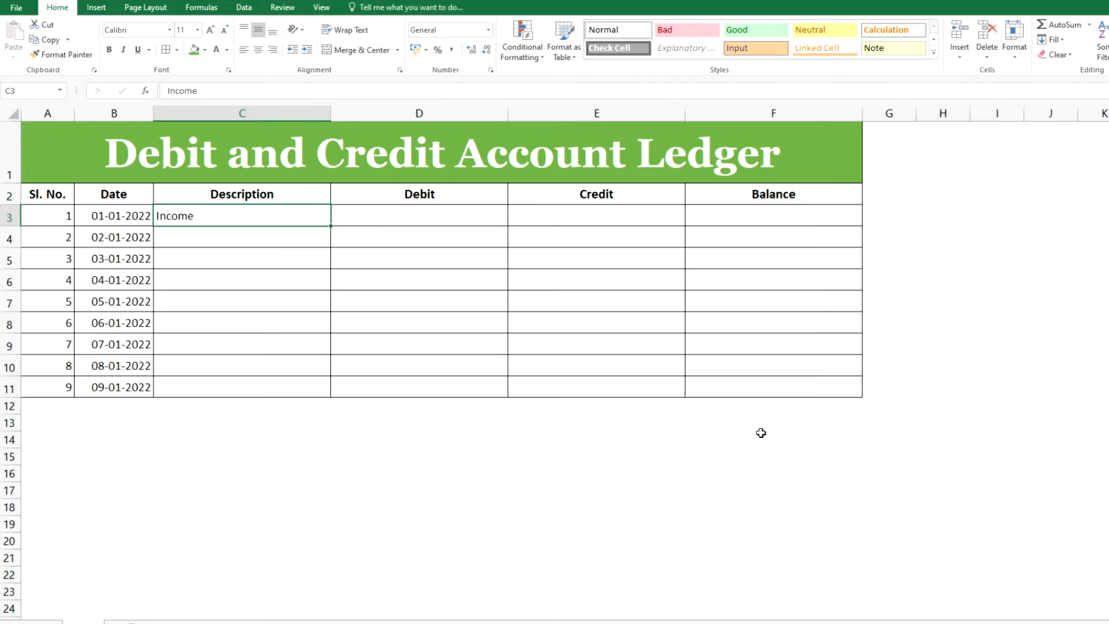
key(Right)
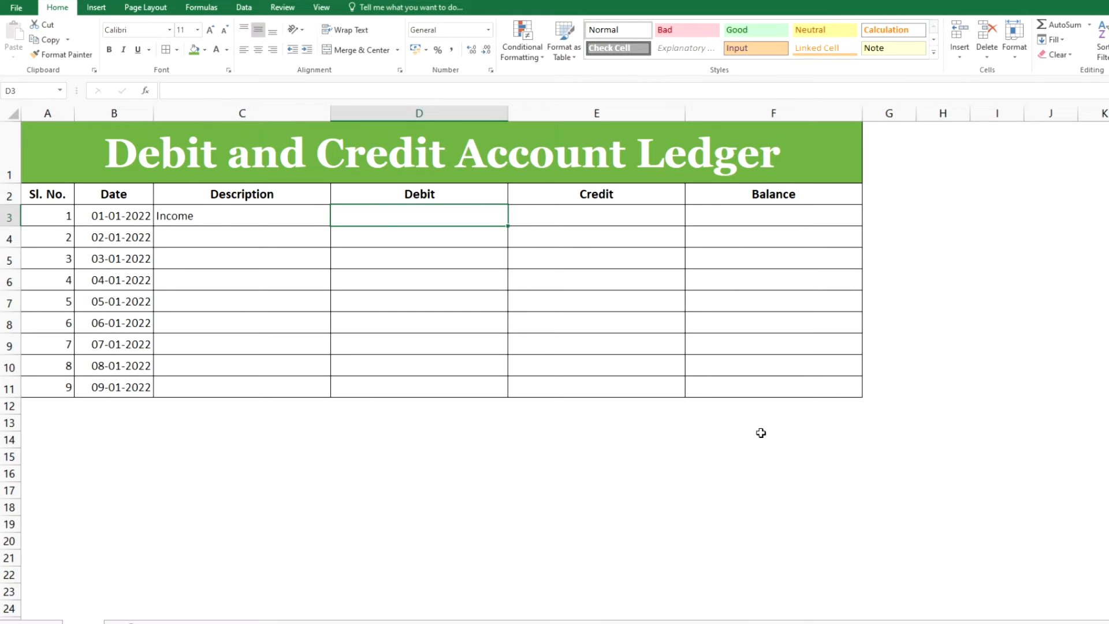
Rename the Debit and Credit headers to Debit/Income and Credit/Expense
key(Up)
key(F2)
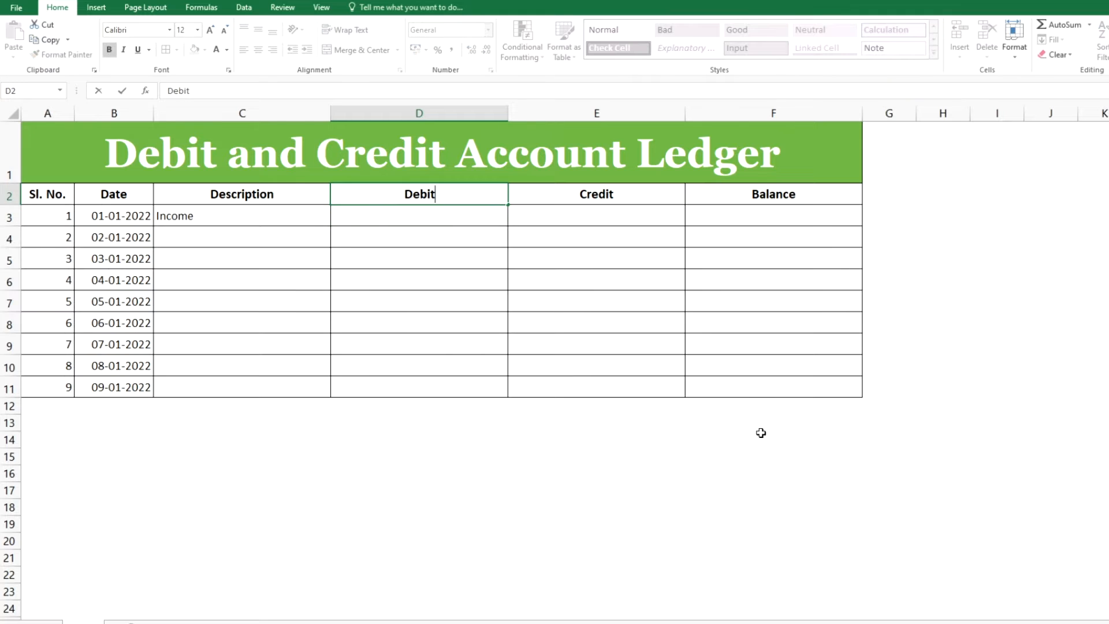
text(/Income)
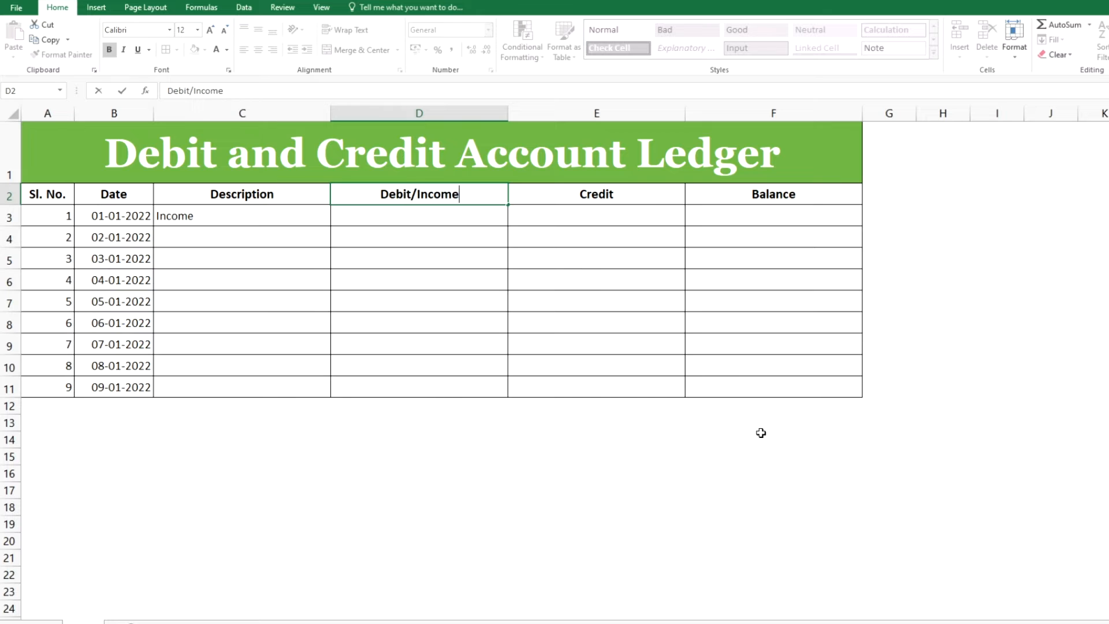
key(Tab)
key(F2)
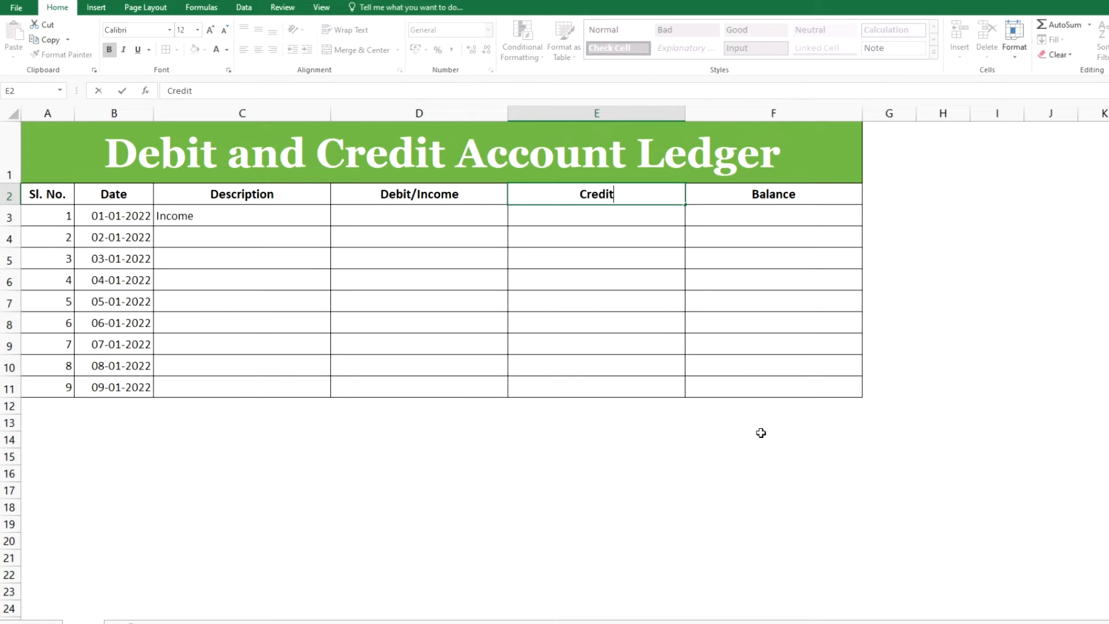
text(/Expense)
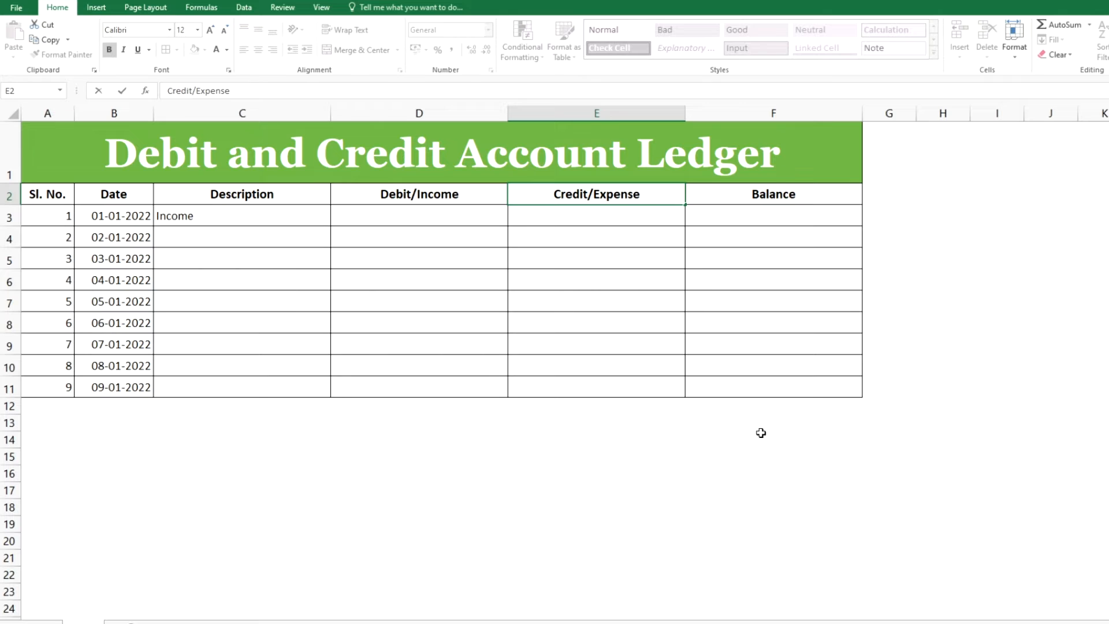
key(Return)
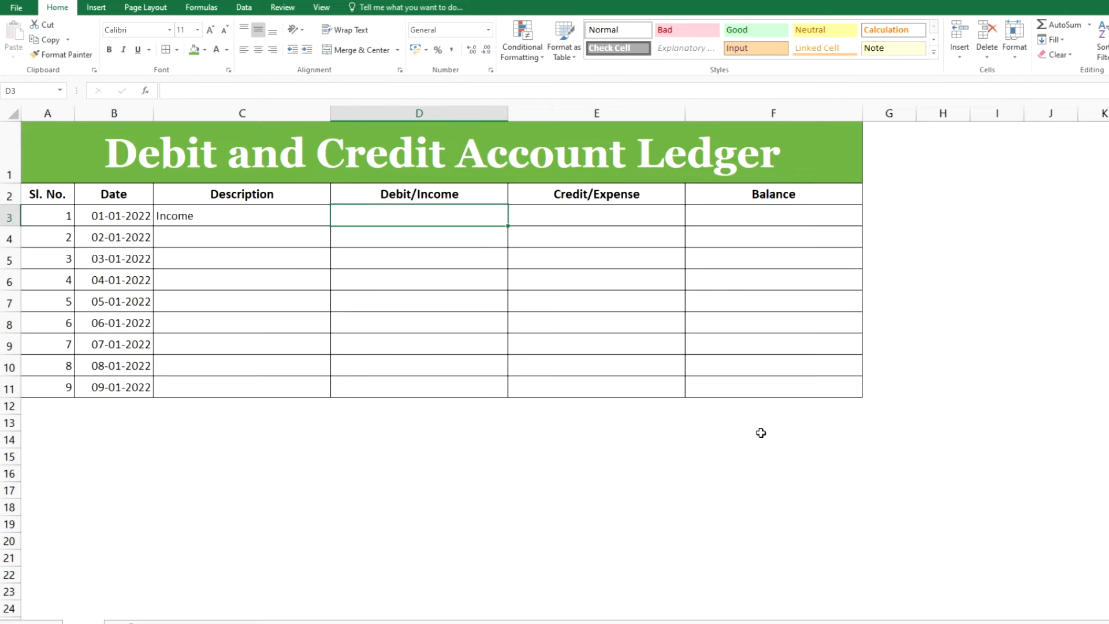
Enter 3000 as the first row's Debit/Income amount
text(30)
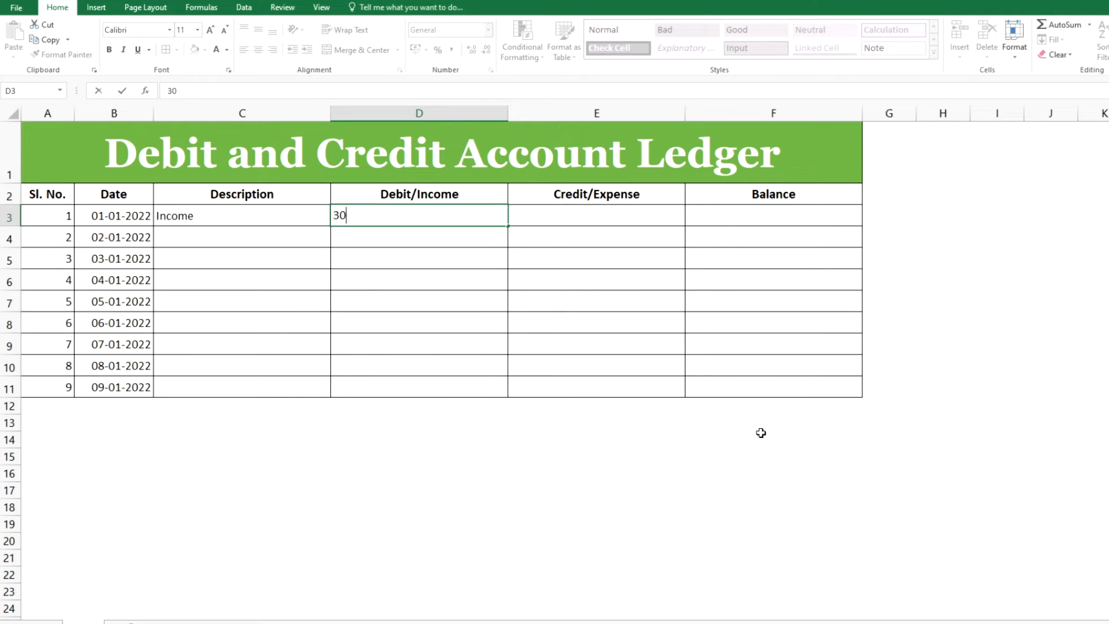
text(00)
key(Tab)
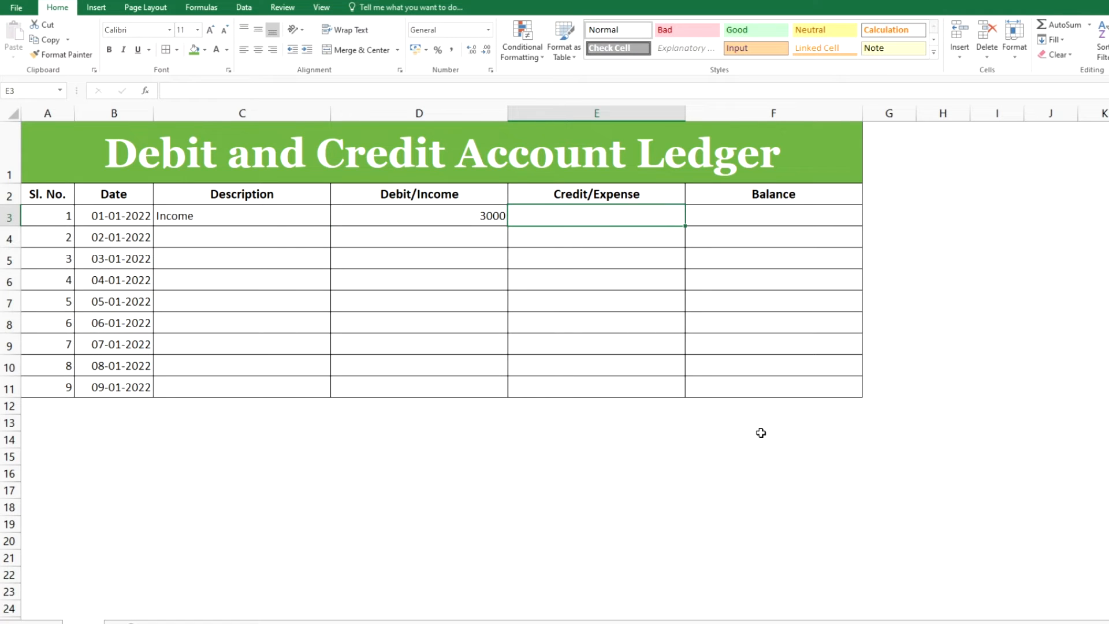
key(Tab)
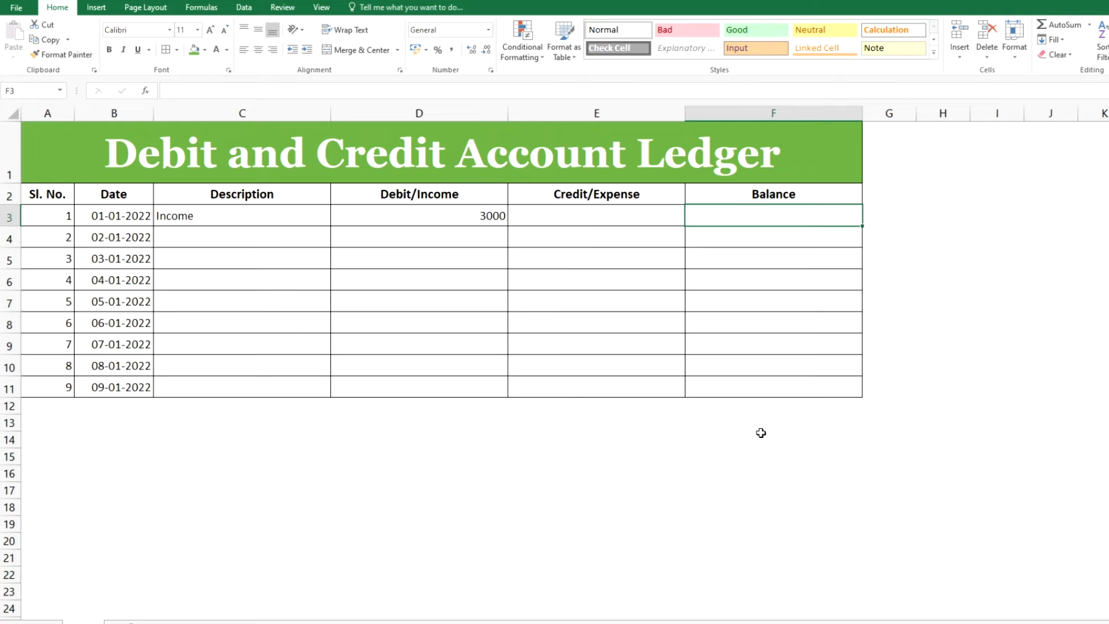
Enter the formula =D3-E3 in the first Balance cell to subtract expense from income
text(=)
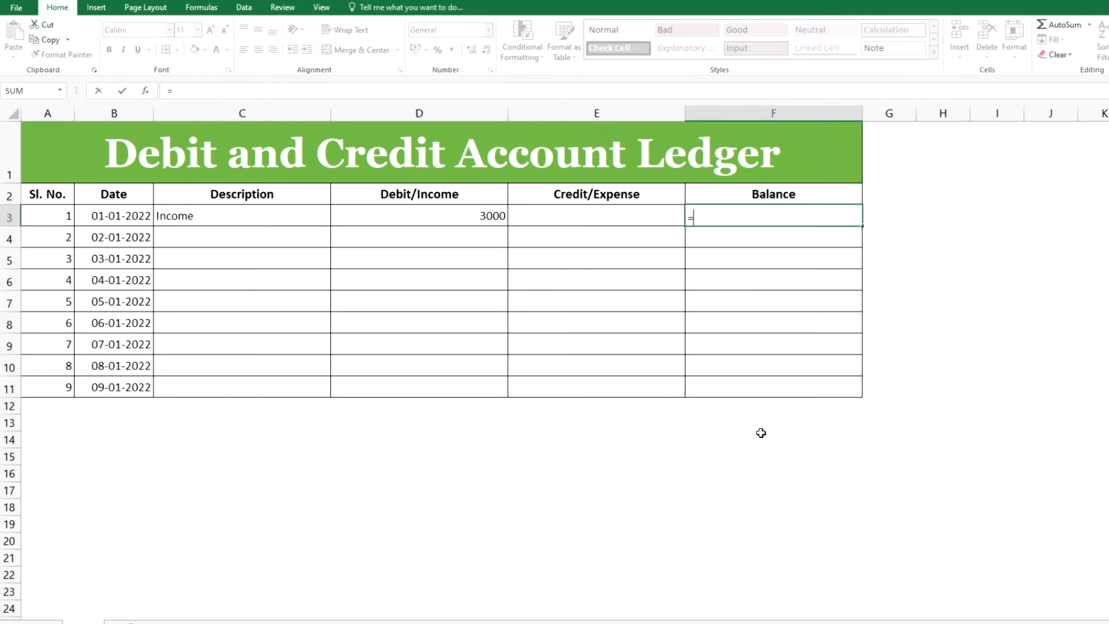
key(Left)
key(Left)
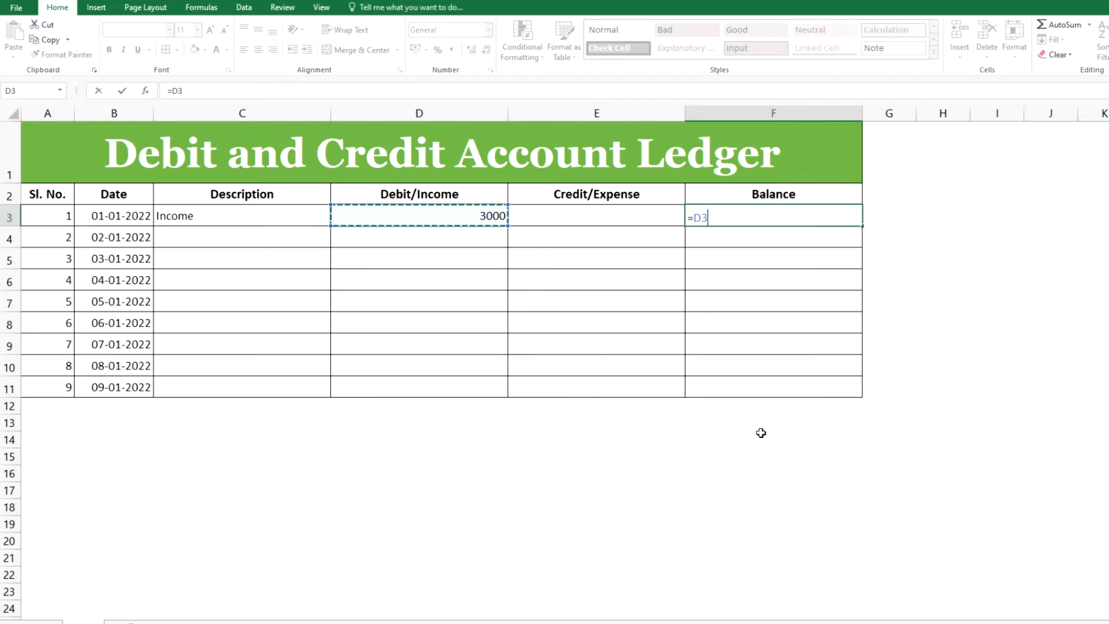
text(-)
key(Left)
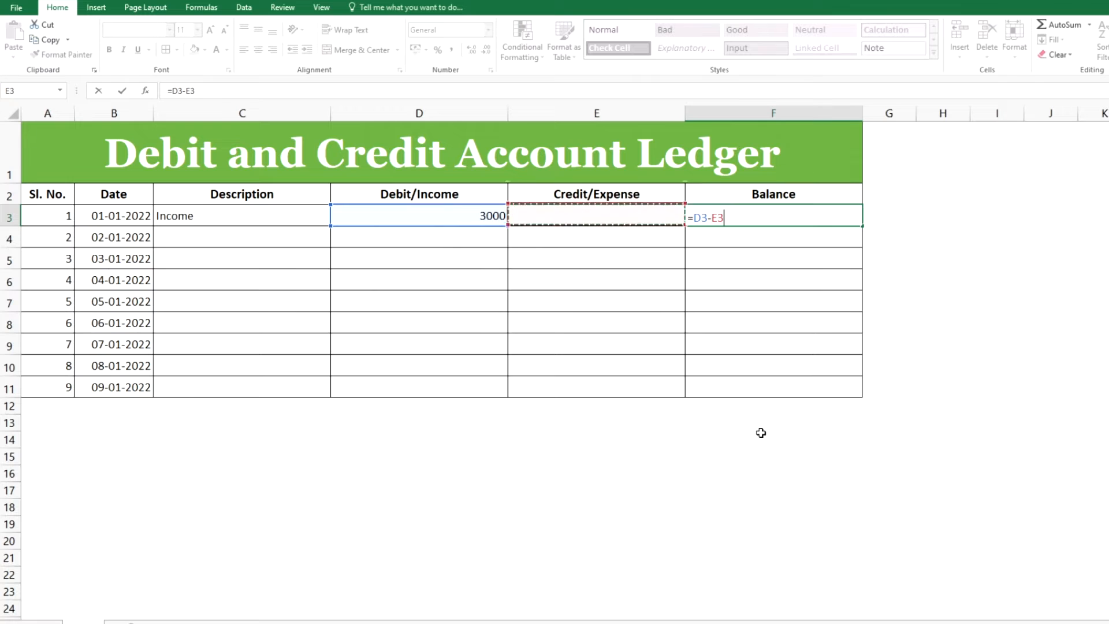
key(Return)
key(Up)
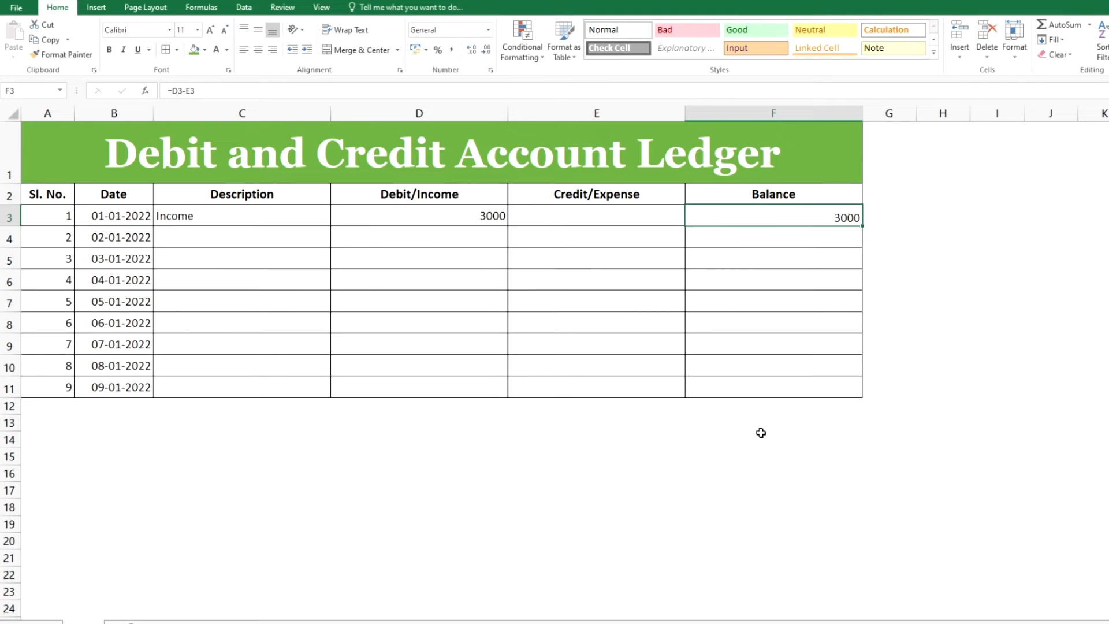
key(Left)
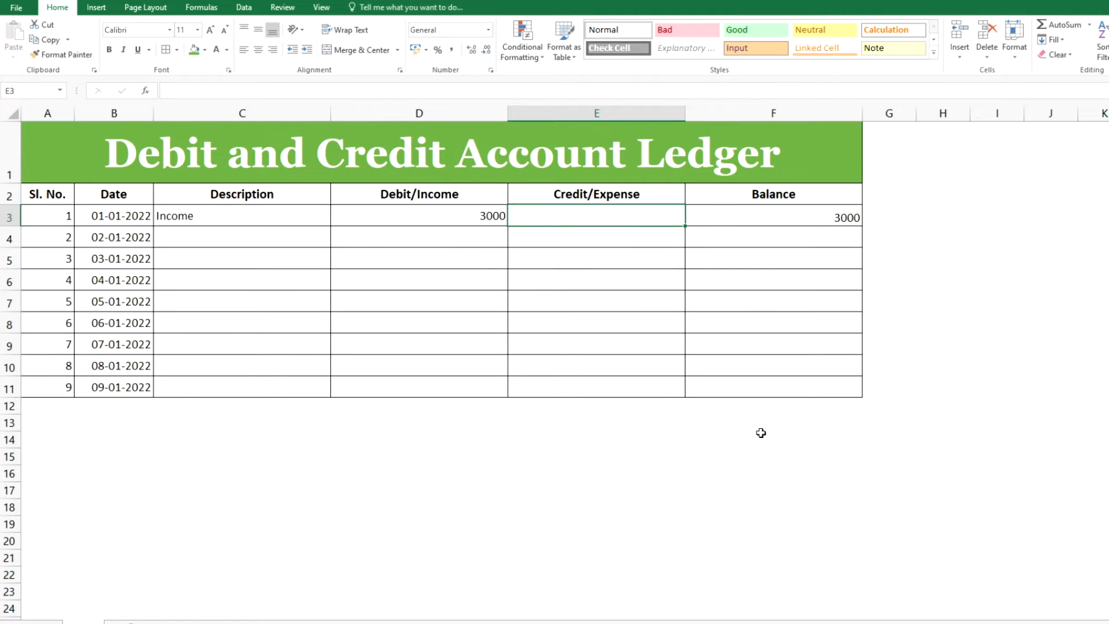
key(Right)
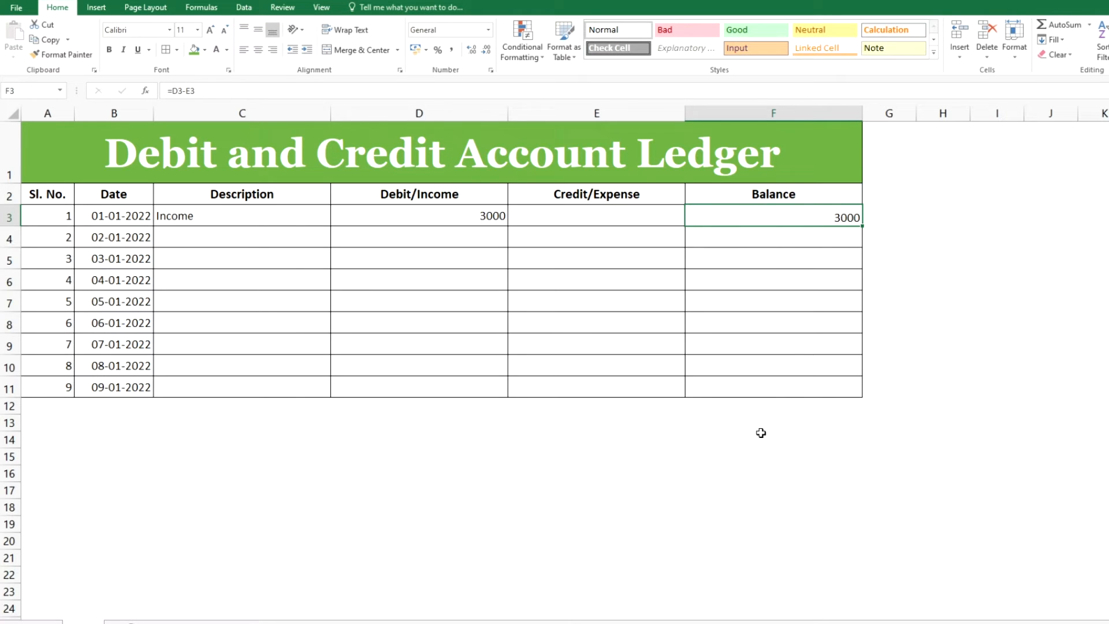
Enter Expense as the description of the second ledger row
key(Left)
key(Left)
key(Left)
key(Down)
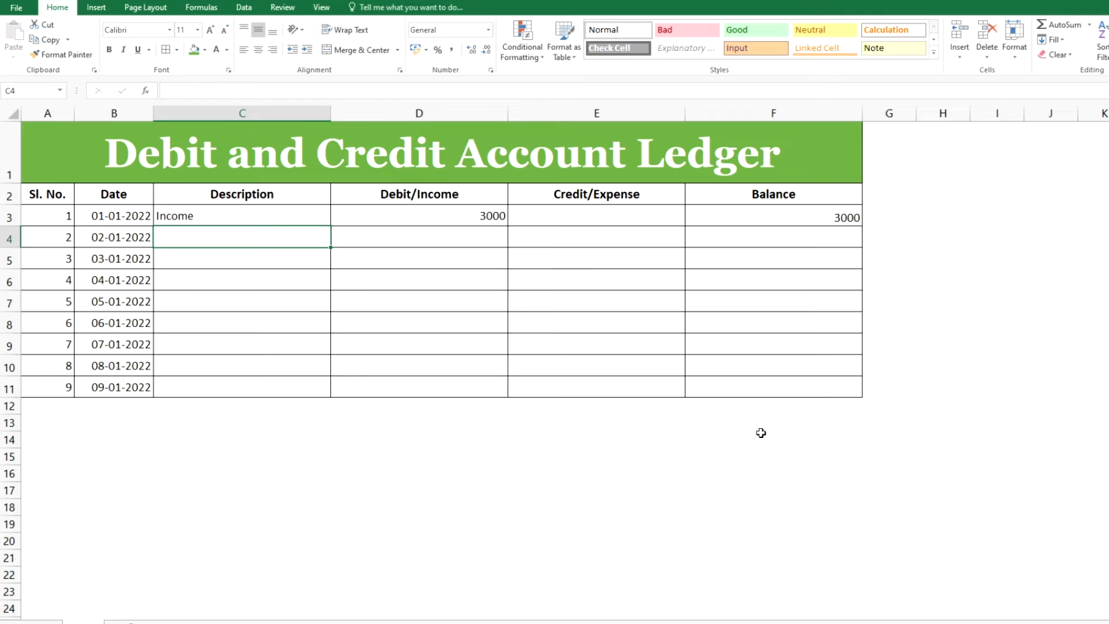
key(Up)
key(Down)
text(Expense)
key(Right)
key(Right)
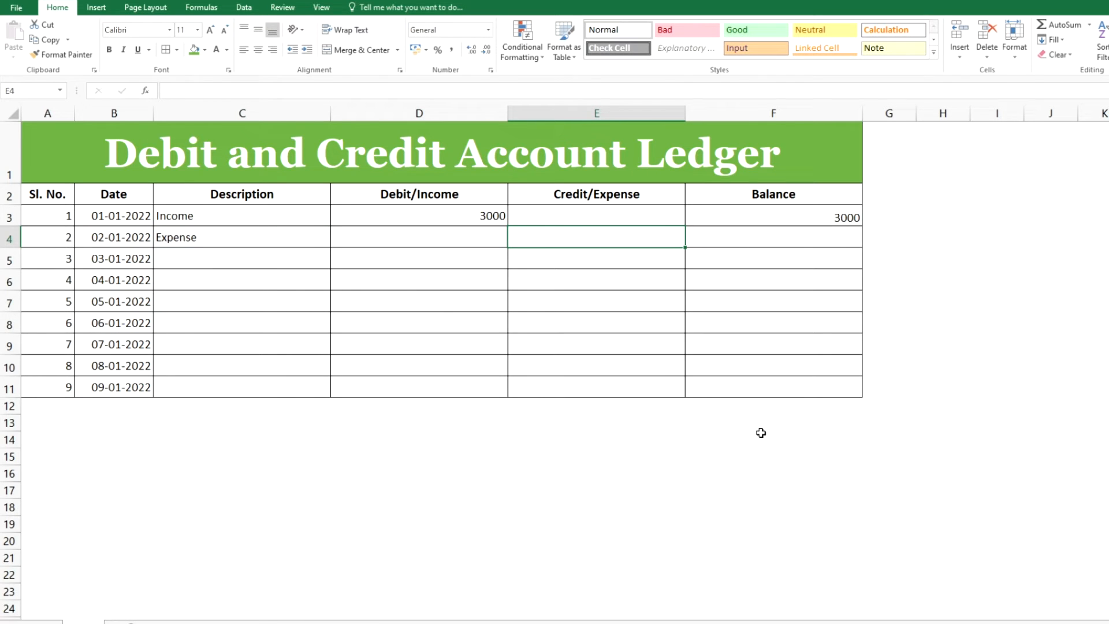
Enter 1500 as the second row's Credit/Expense amount and the balance formula =F3+D4-E4 in its Balance cell
text(1500)
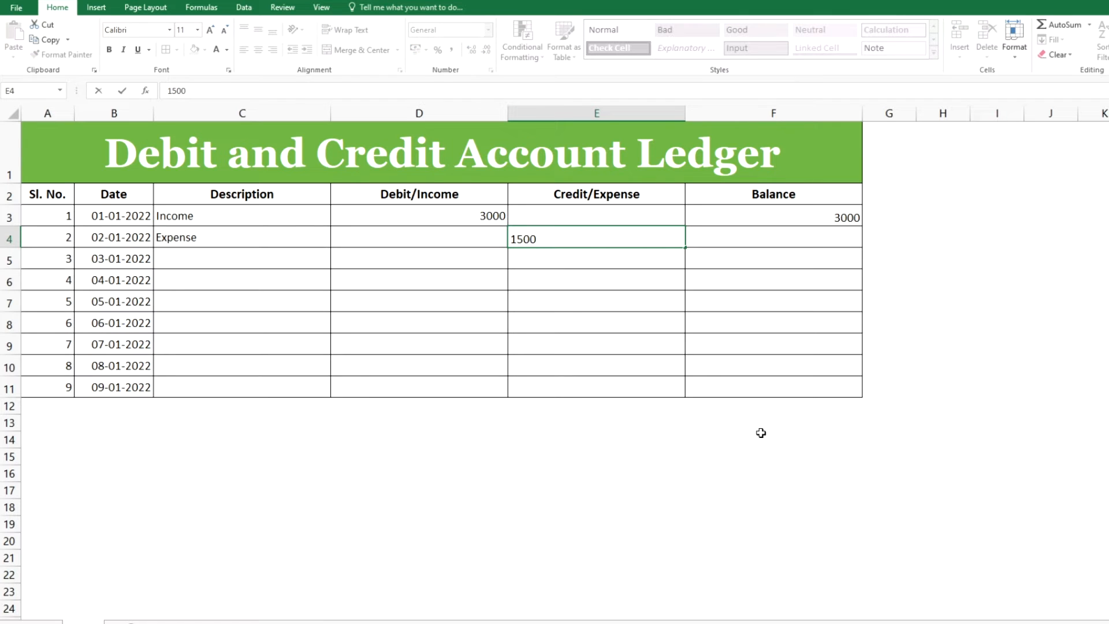
key(Right)
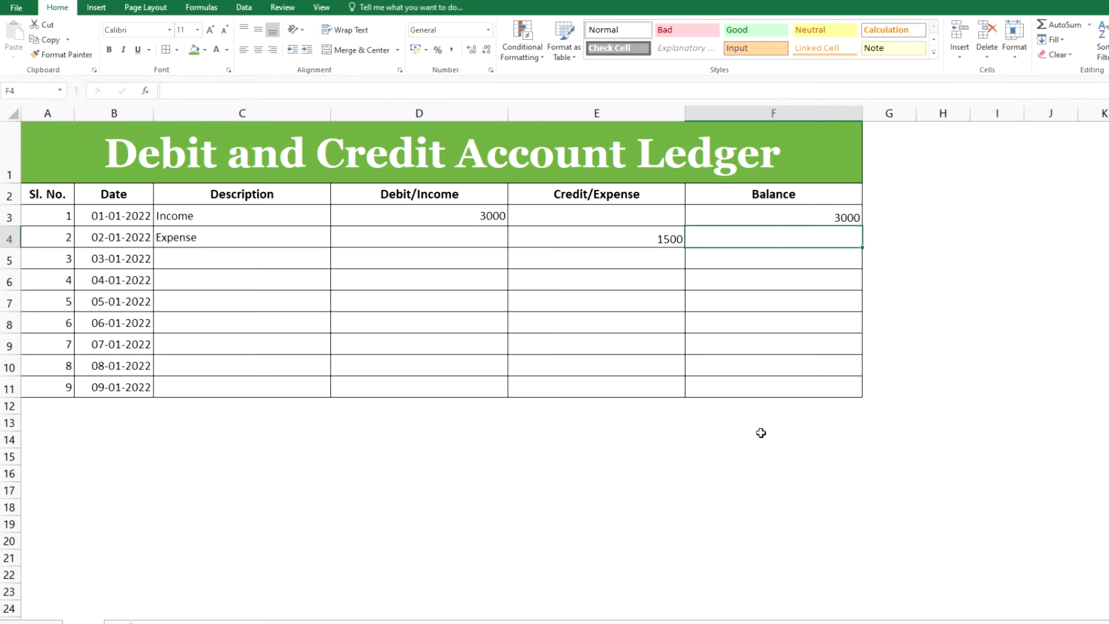
text(=)
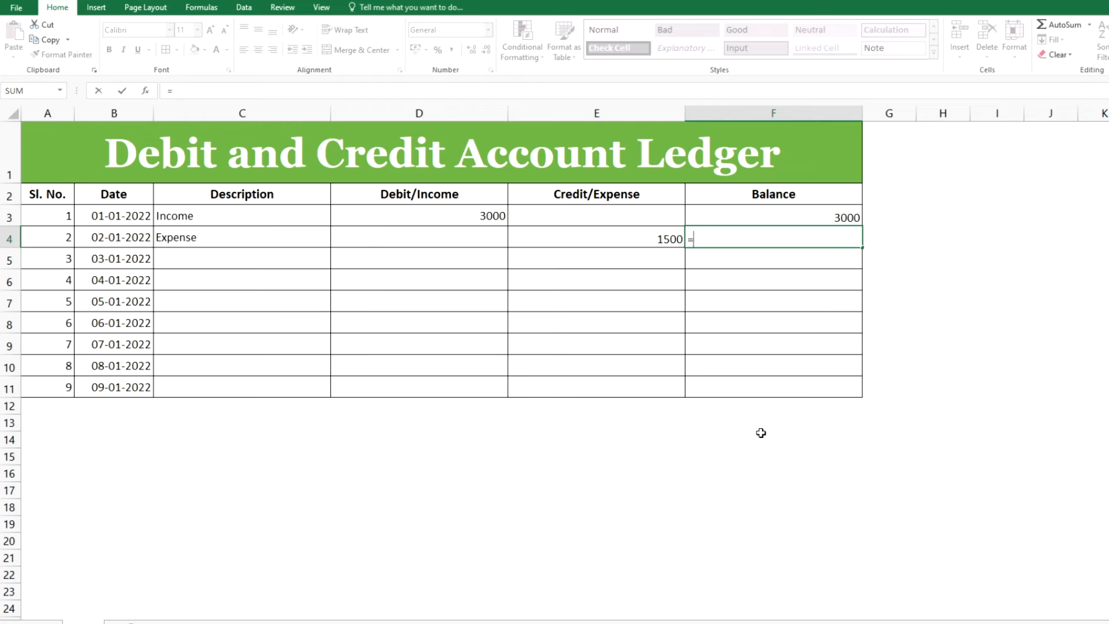
key(Up)
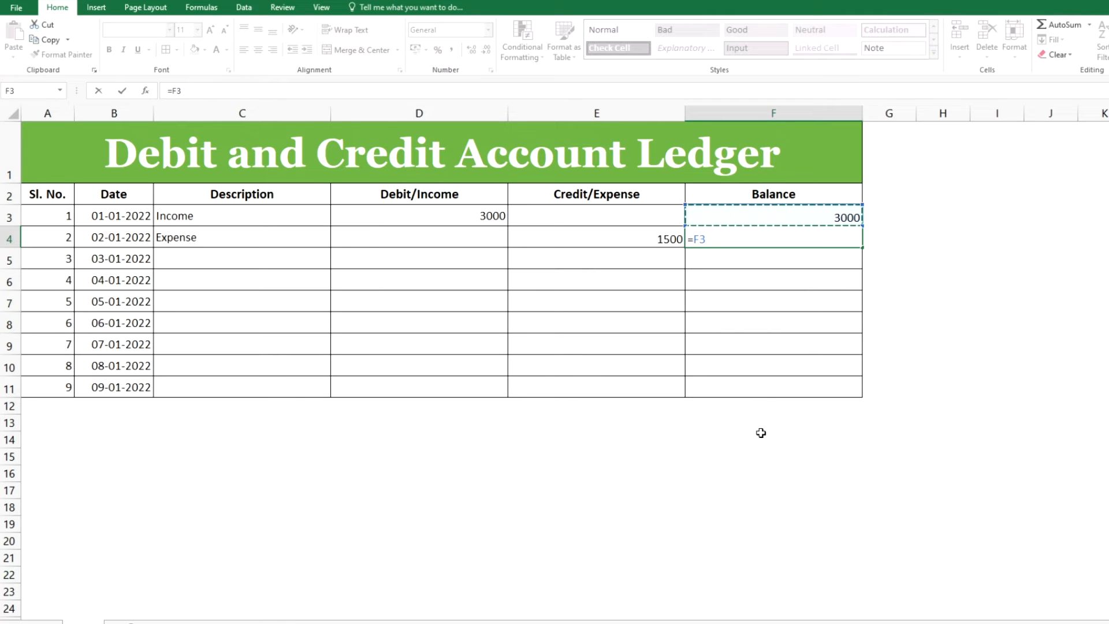
text(+)
click(424, 240)
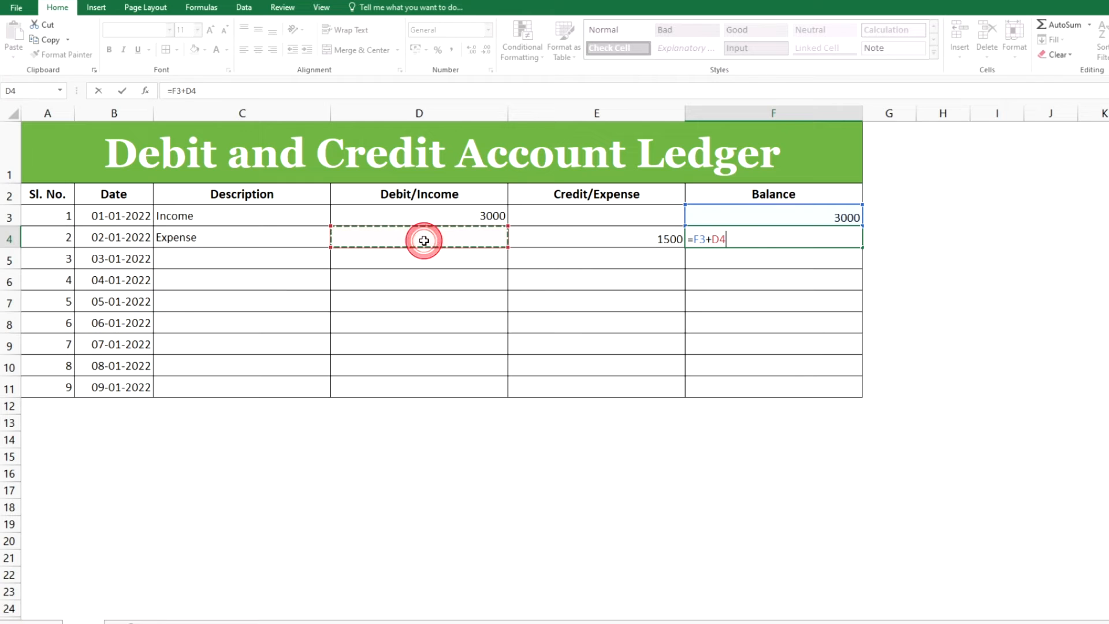
text(-)
key(Left)
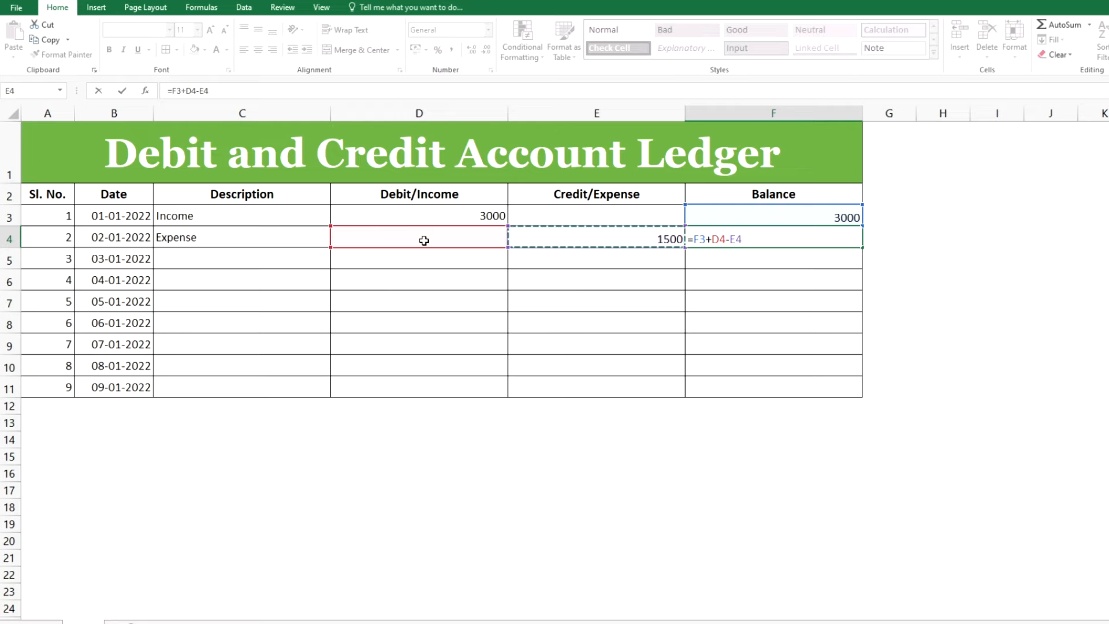
key(Return)
Inspect the second row's balance formula
key(Left)
key(Left)
key(Left)
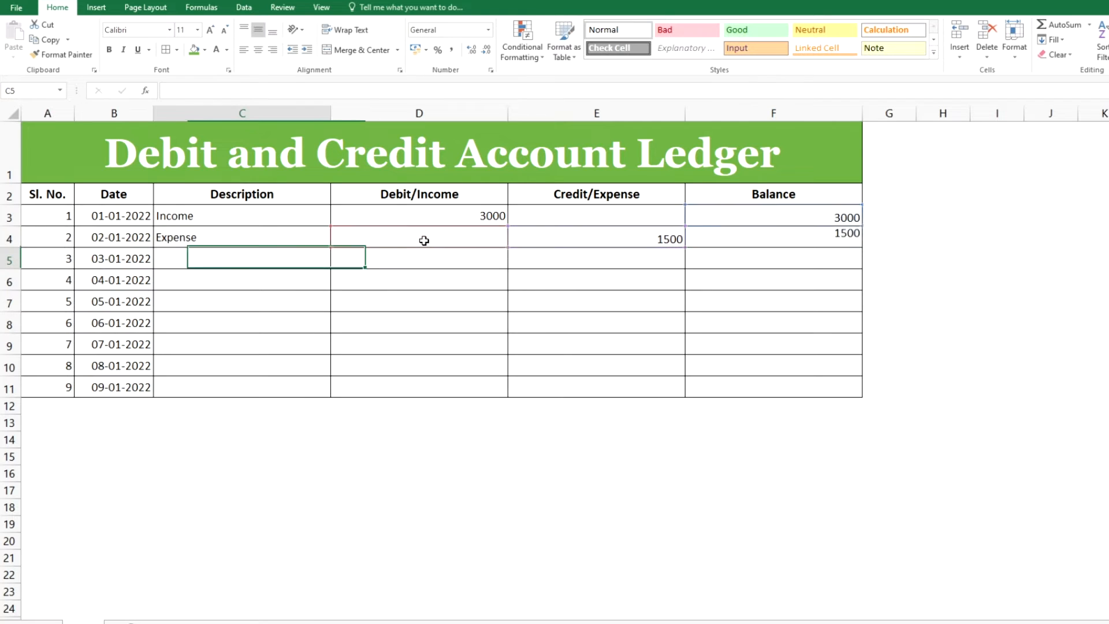
key(Up)
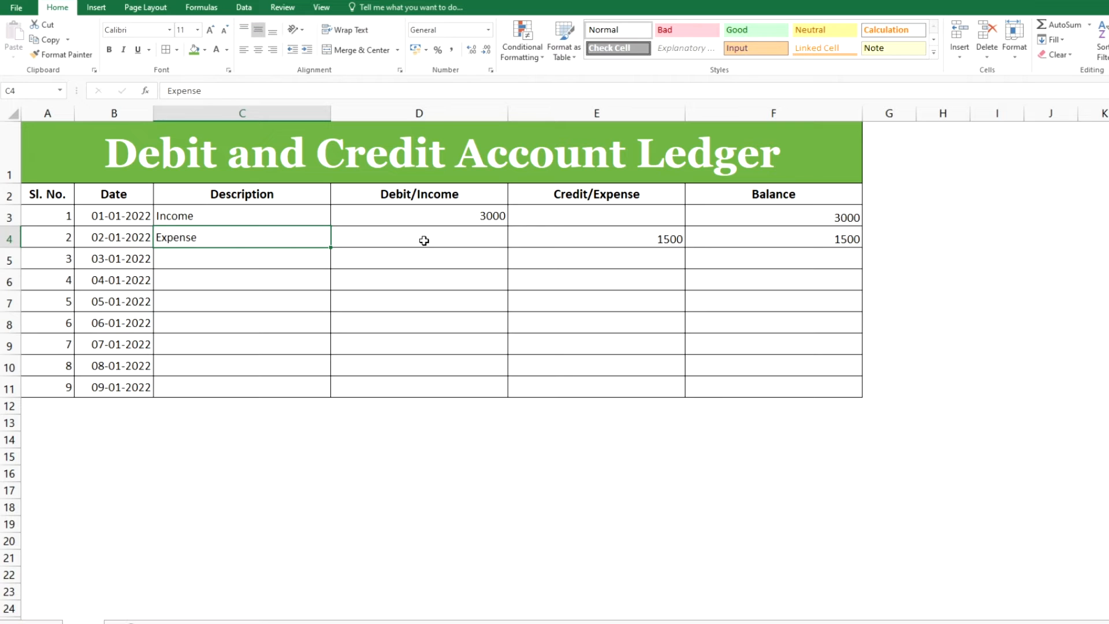
double_click(749, 241)
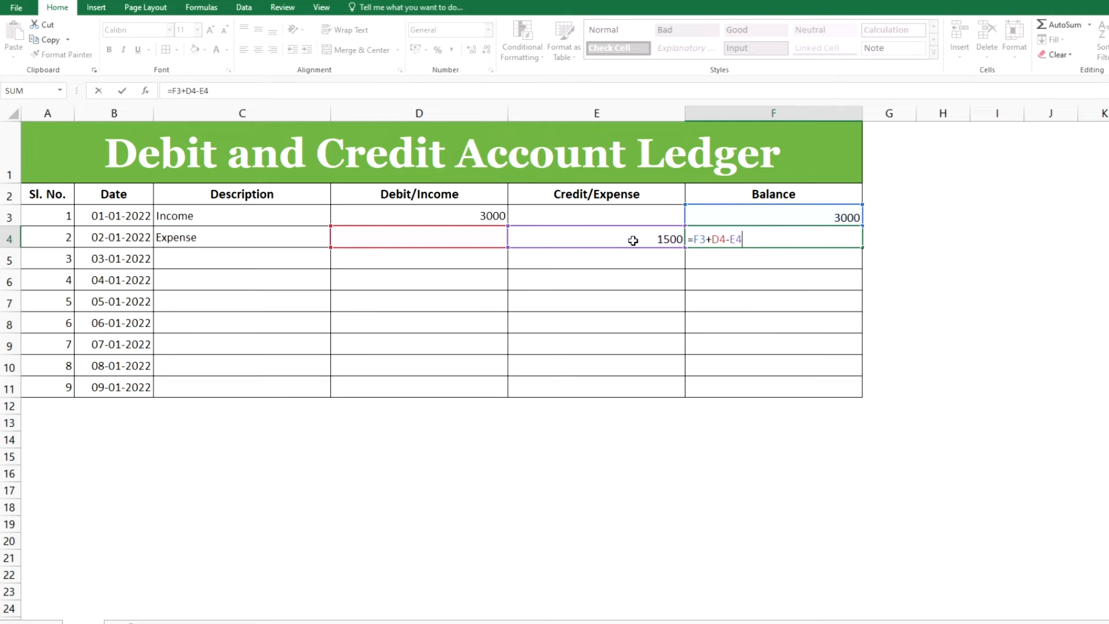
key(Return)
key(Up)
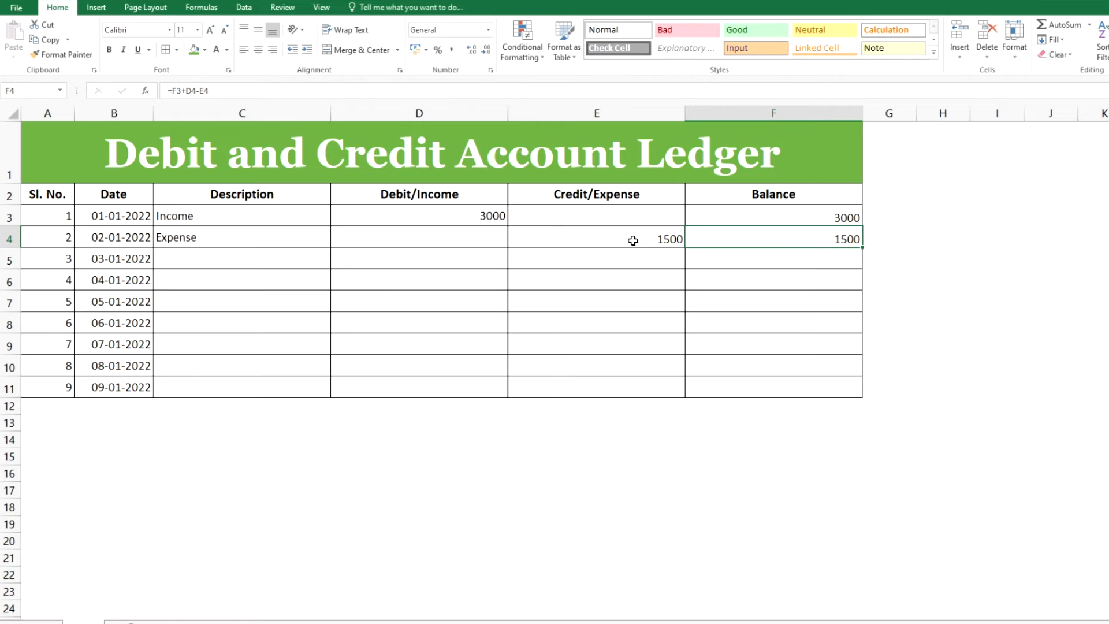
Copy the balance formula down the Balance column through row 11
drag(861, 247, 852, 400)
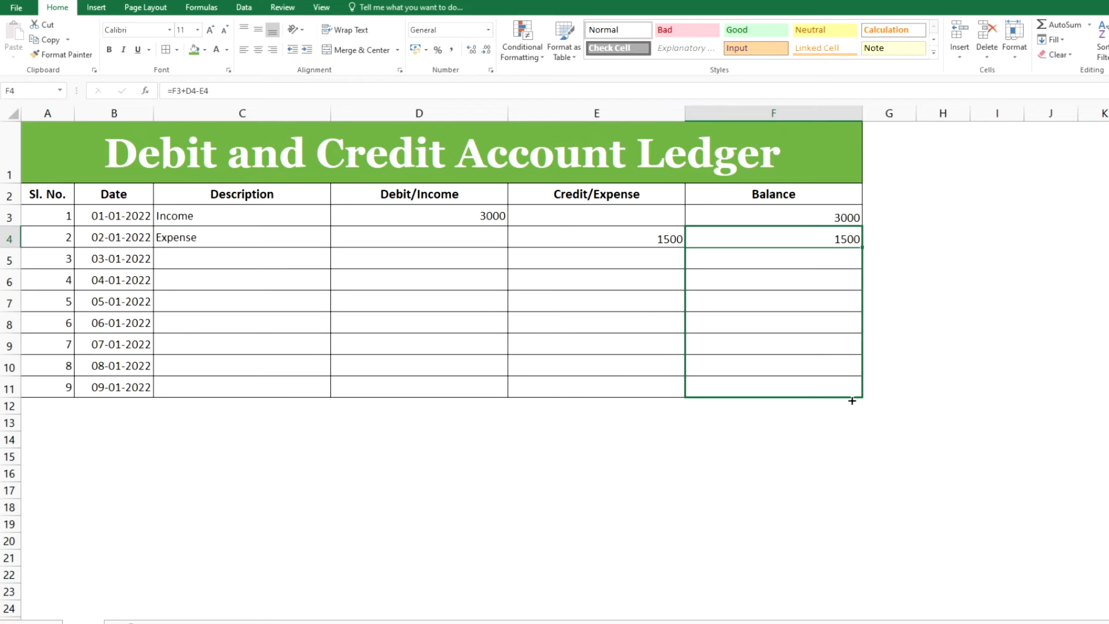
drag(852, 400, 851, 399)
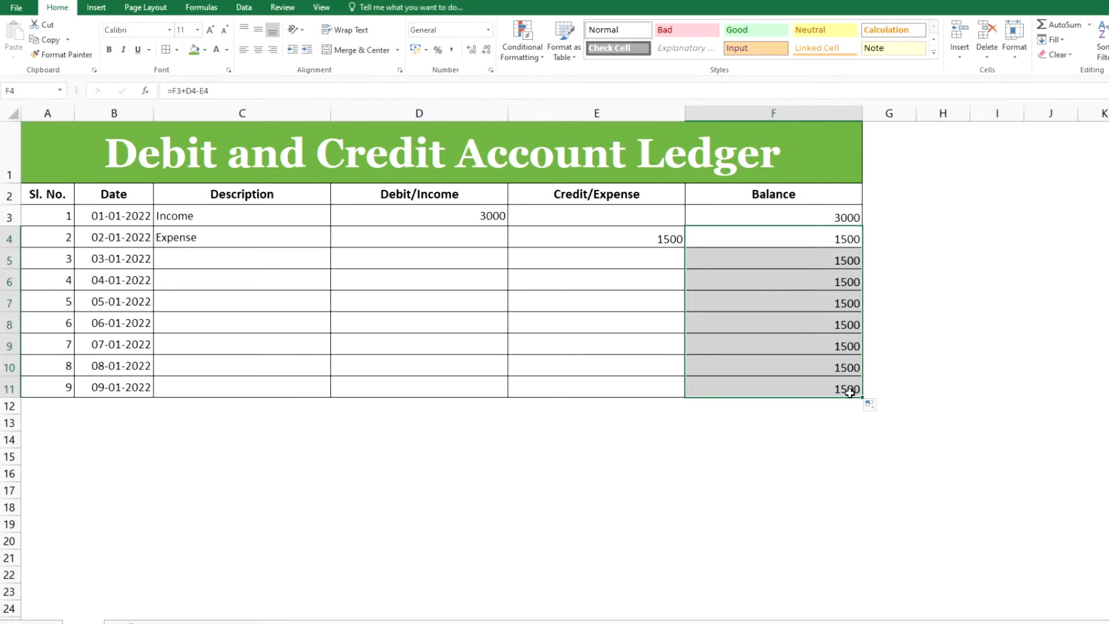
click(783, 253)
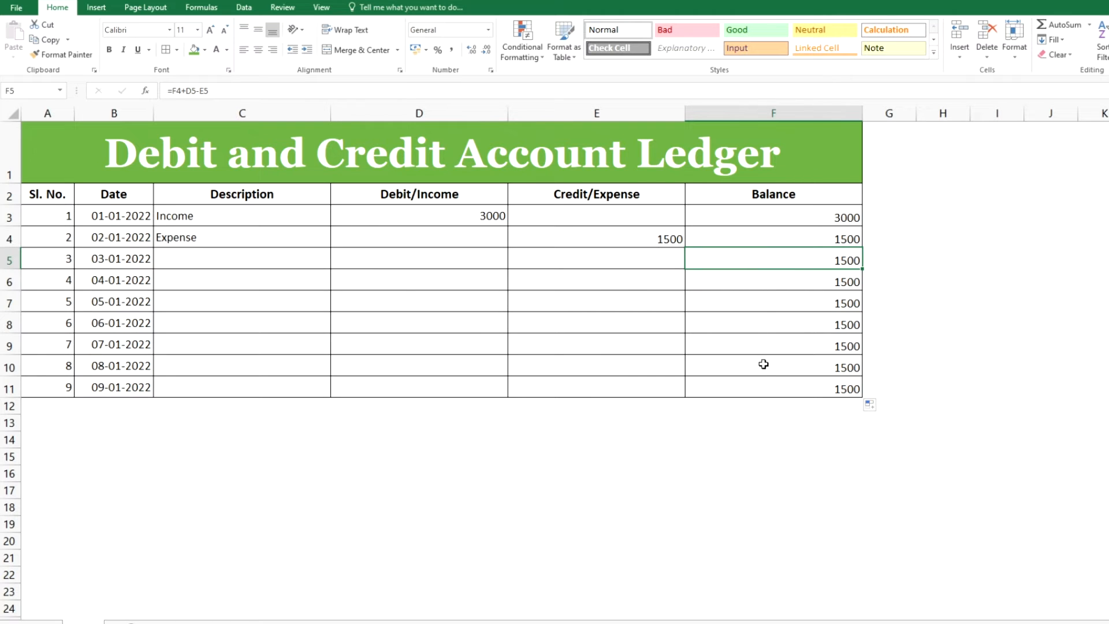
Enter Income as the third row's description
click(473, 260)
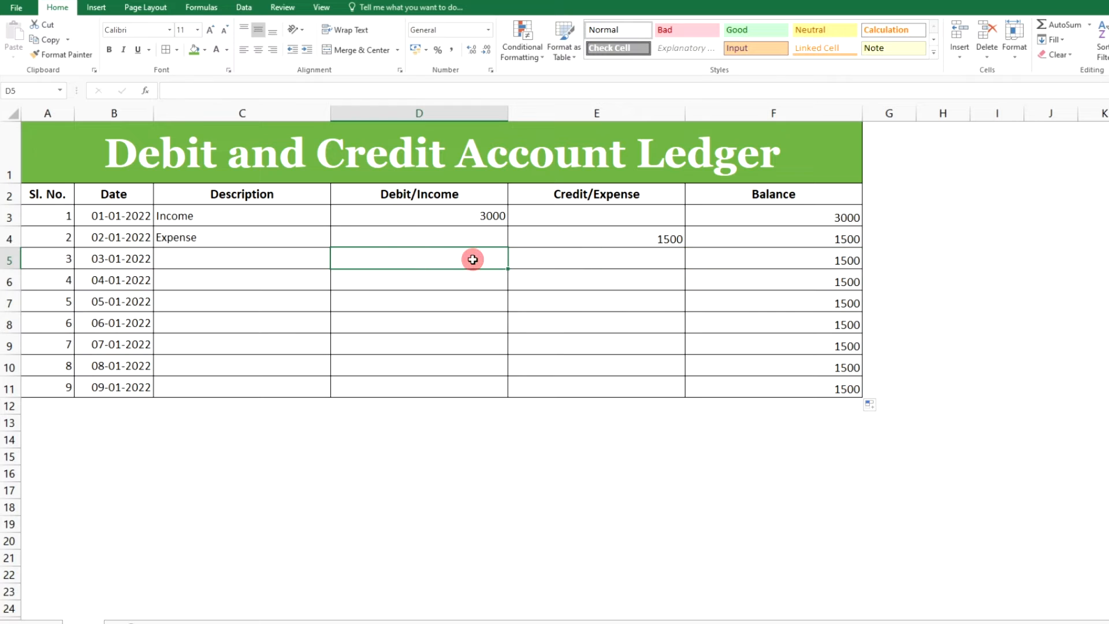
click(591, 258)
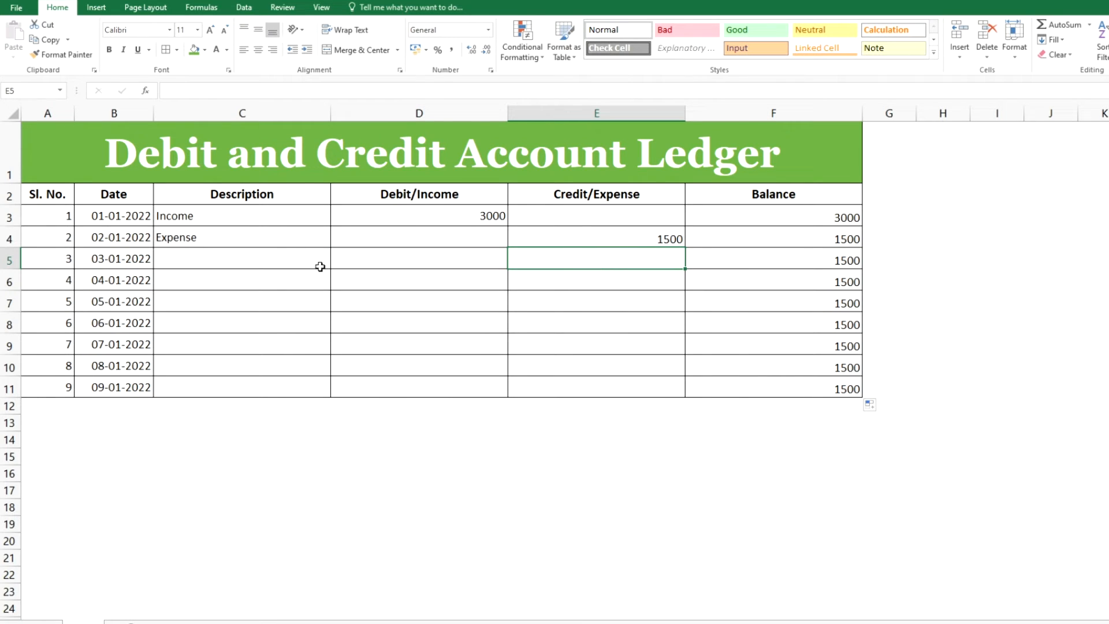
click(287, 252)
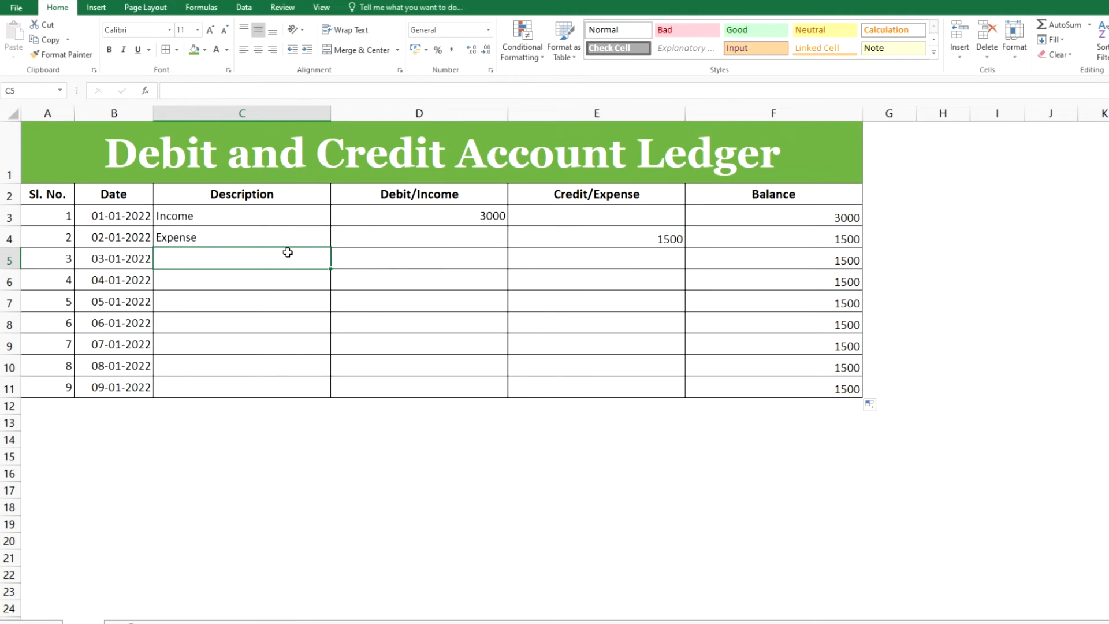
text(Income)
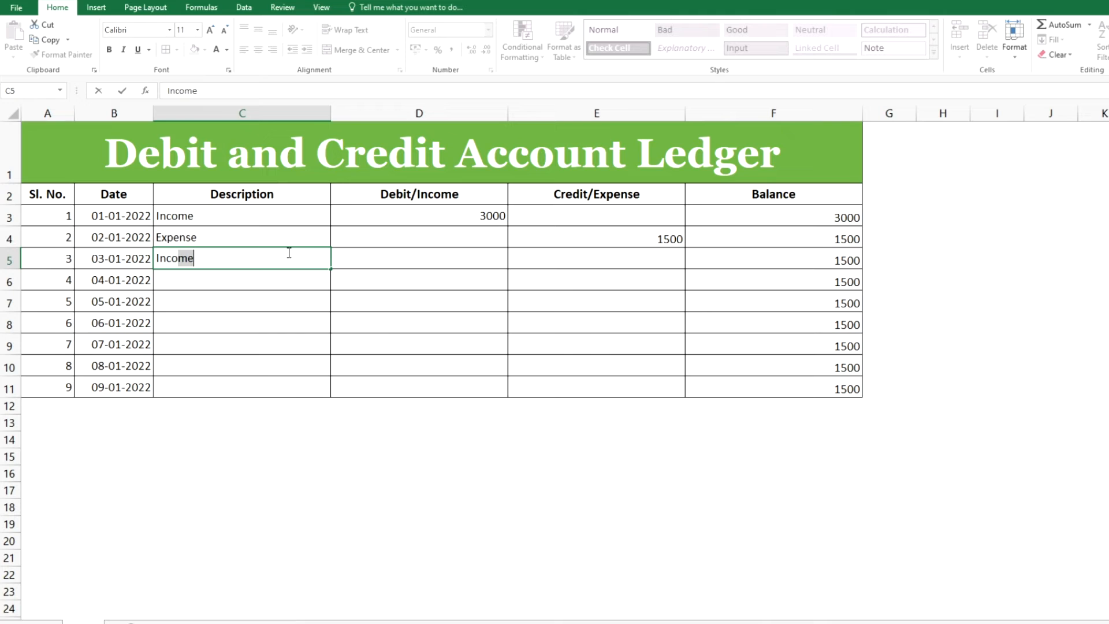
key(Tab)
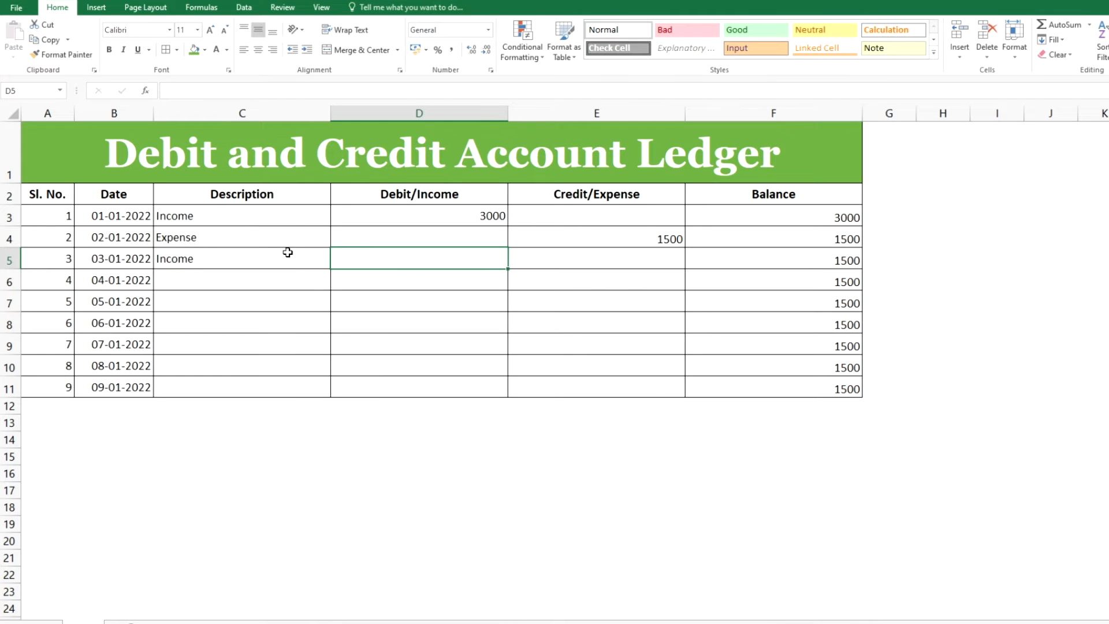
Enter 4000 as the third row's Debit/Income amount
text(4000)
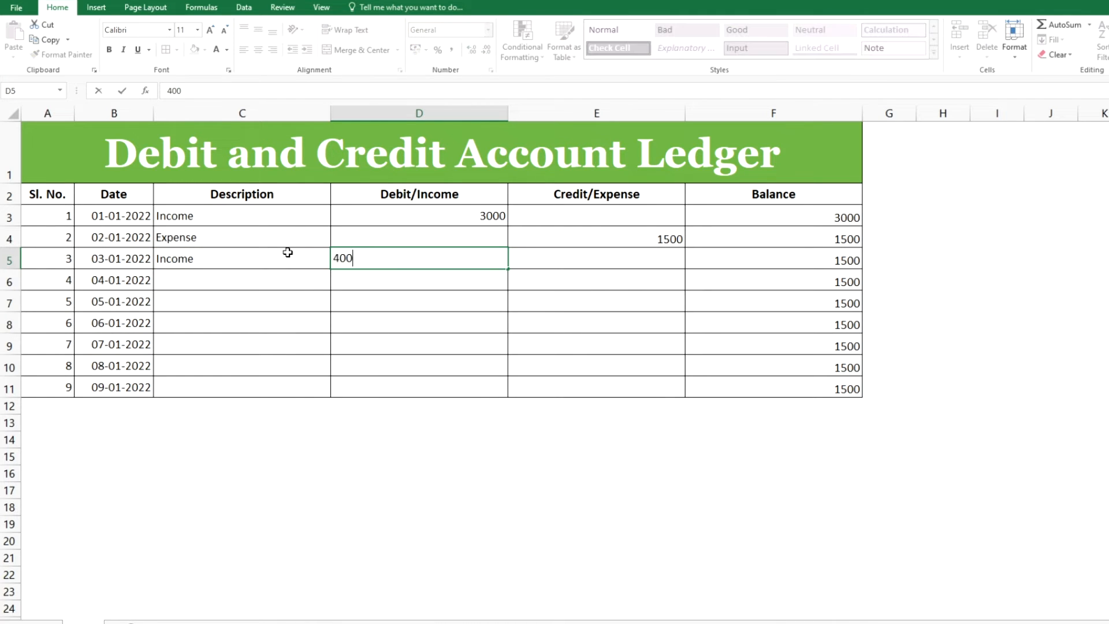
key(Tab)
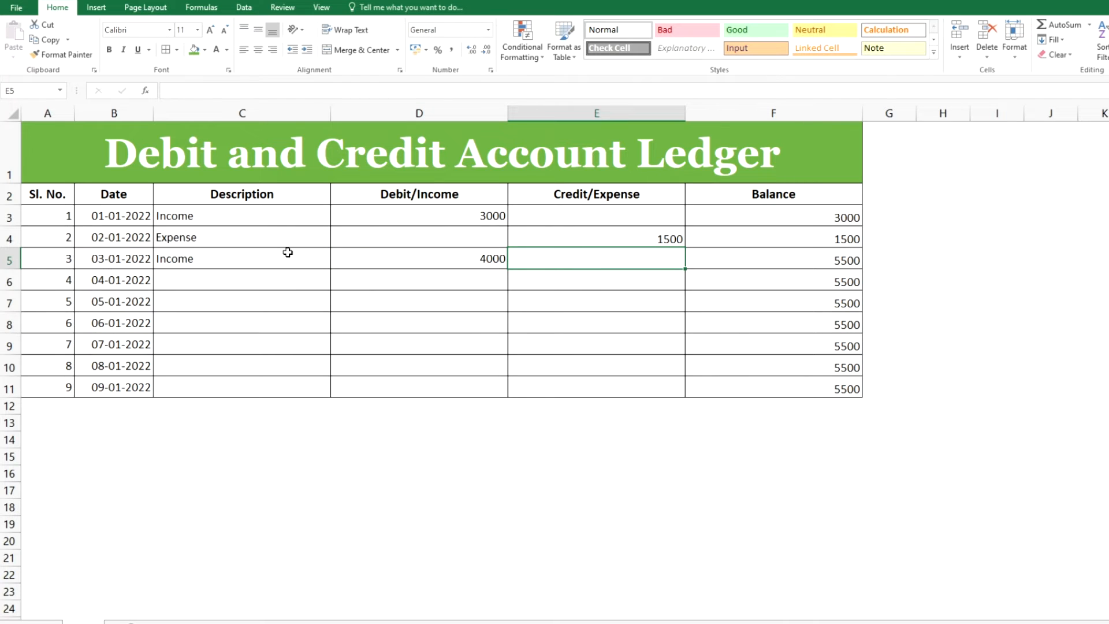
key(Tab)
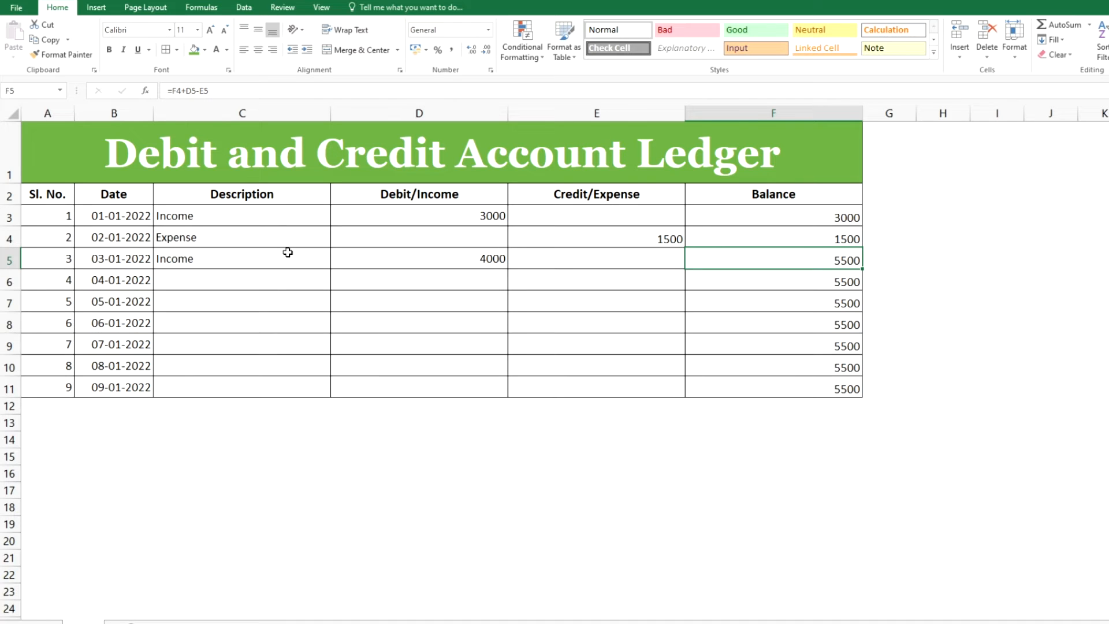
Review the entered amounts and running balances of the first three ledger rows
key(Up)
key(Left)
key(Left)
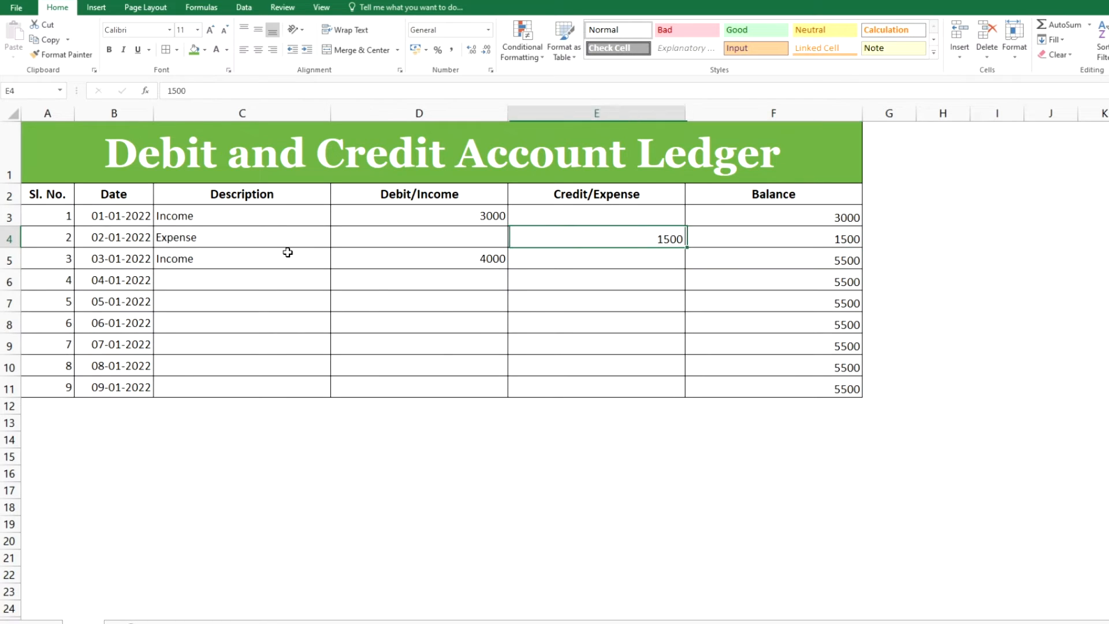
key(Down)
key(Right)
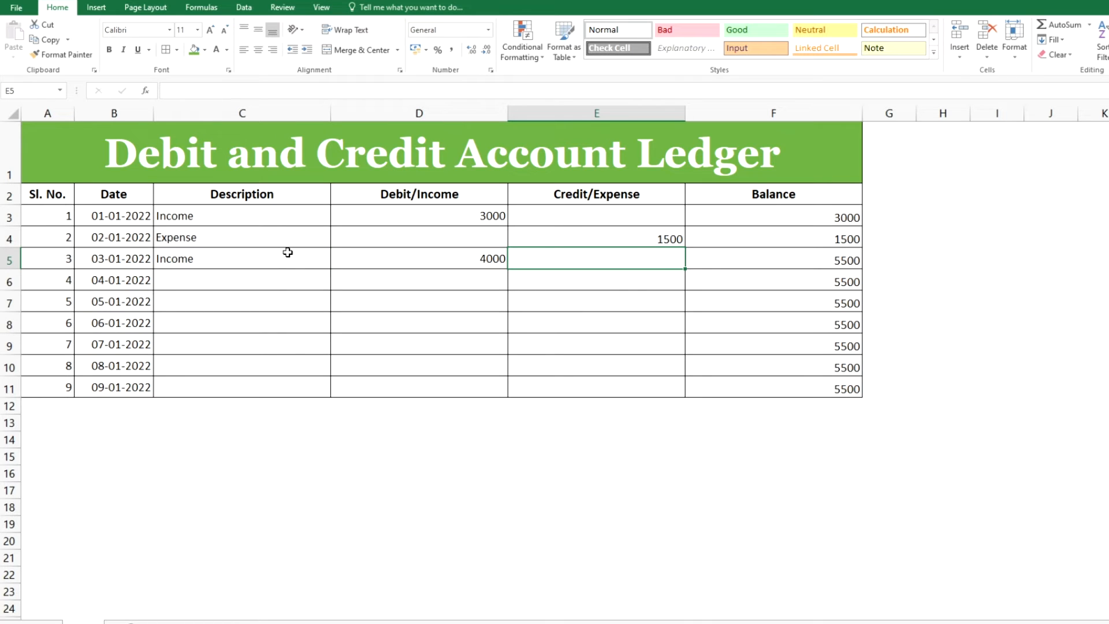
key(Right)
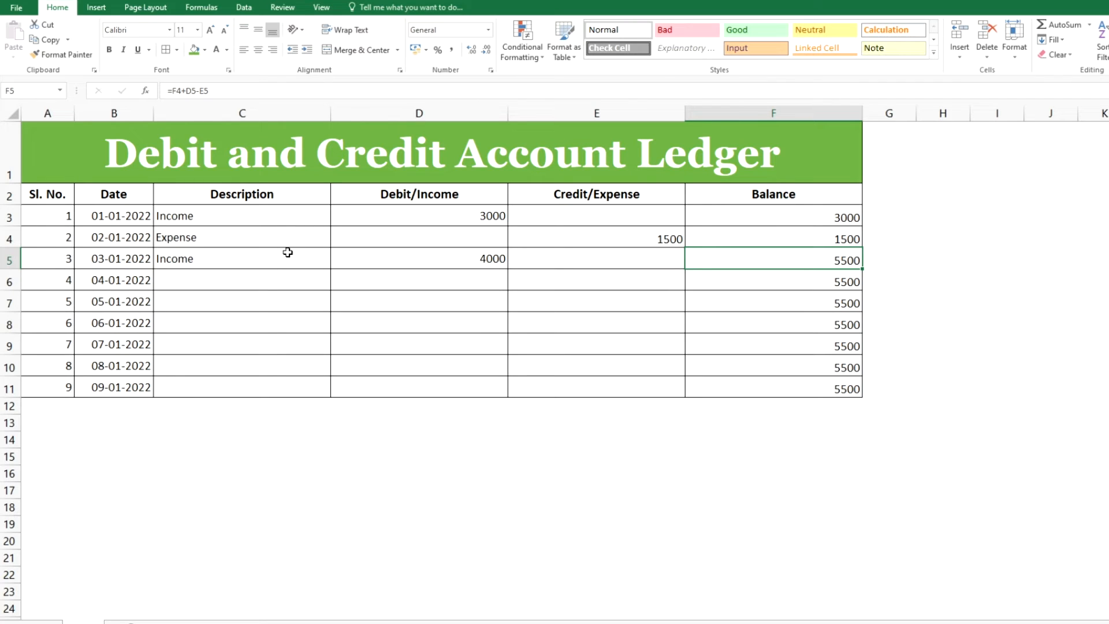
key(Left)
key(Left)
key(Left)
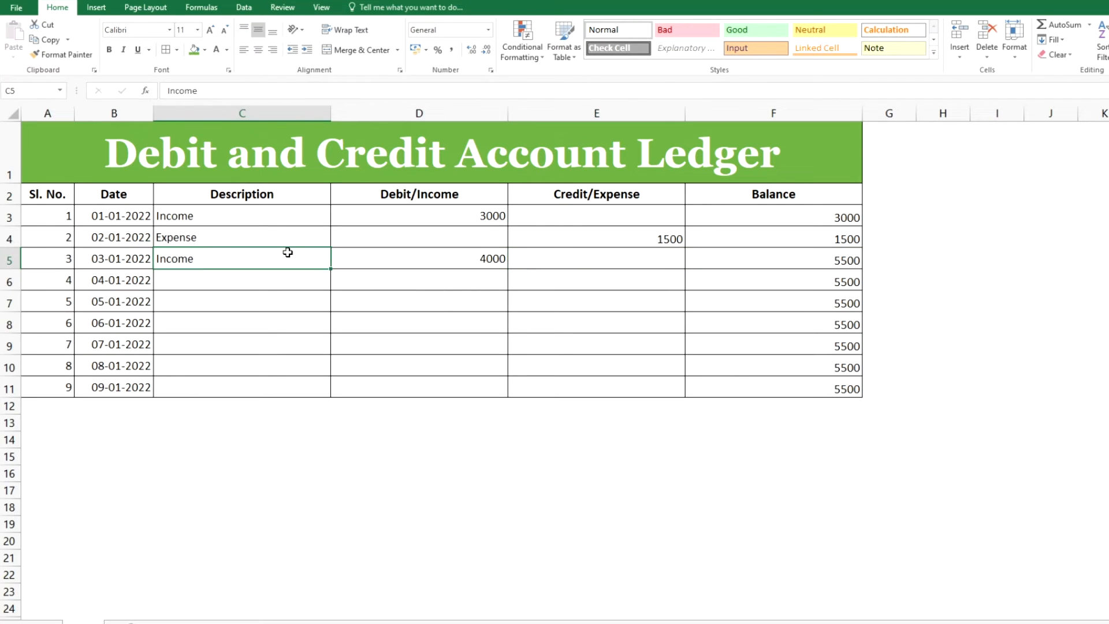
Enter Expense as the fourth row's description and 2000 as its Credit/Expense amount
key(Down)
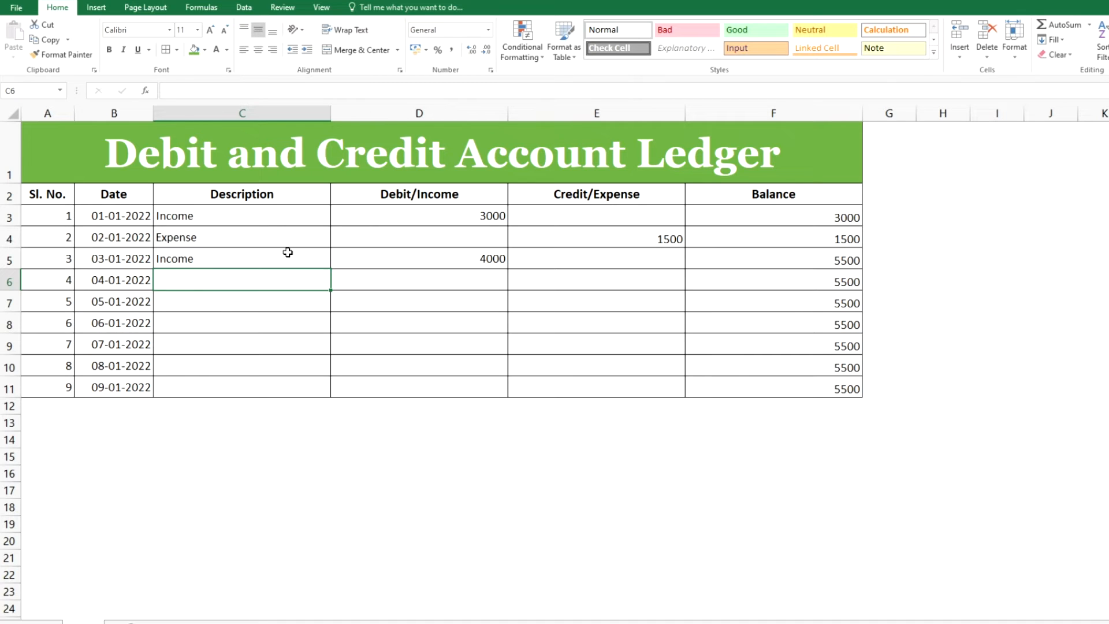
text(Expense)
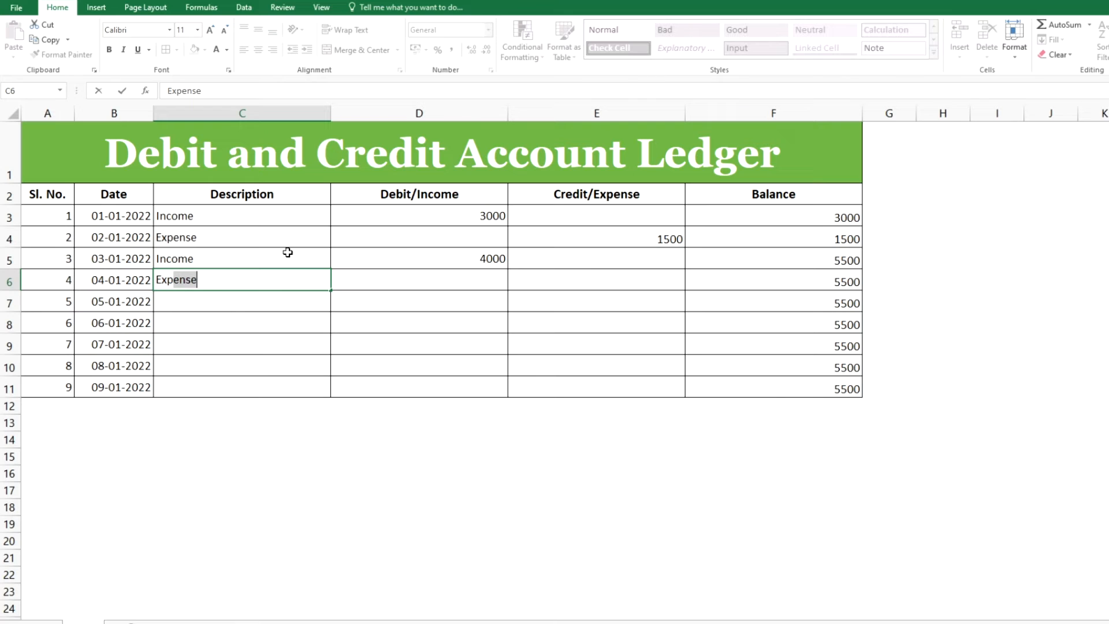
key(Right)
key(Right)
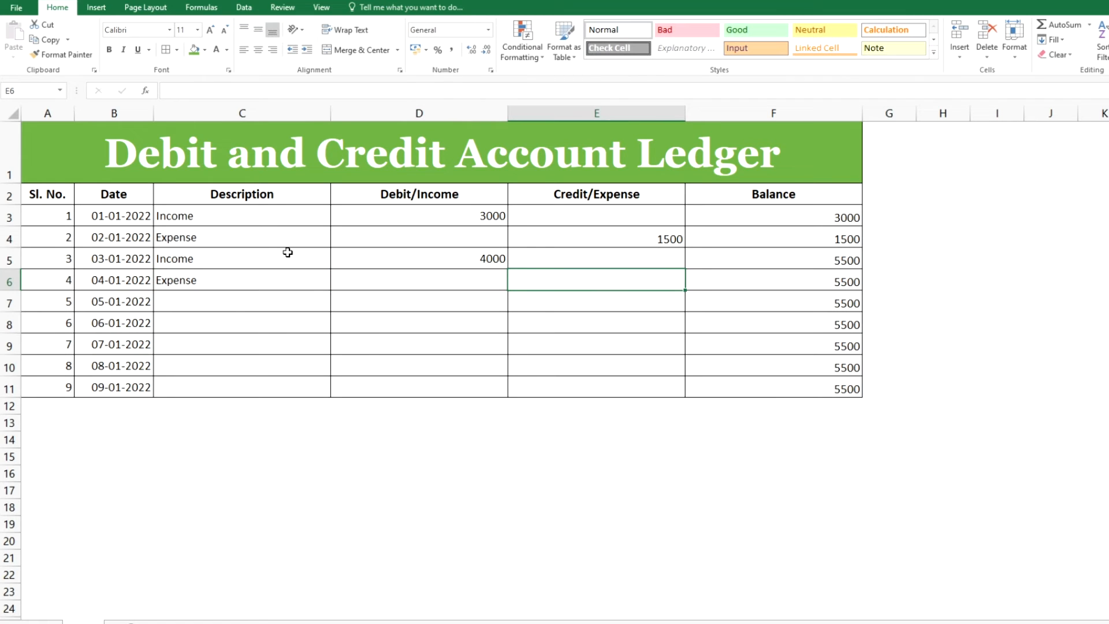
text(2000)
key(Right)
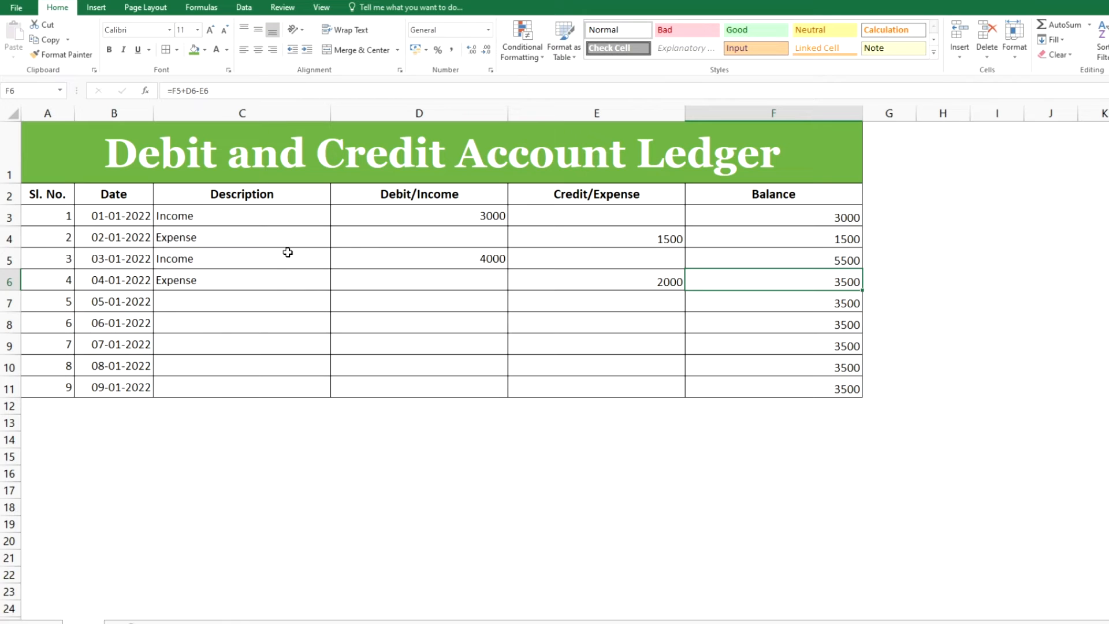
Review the balance formulas and amounts of the third and fourth rows
key(Up)
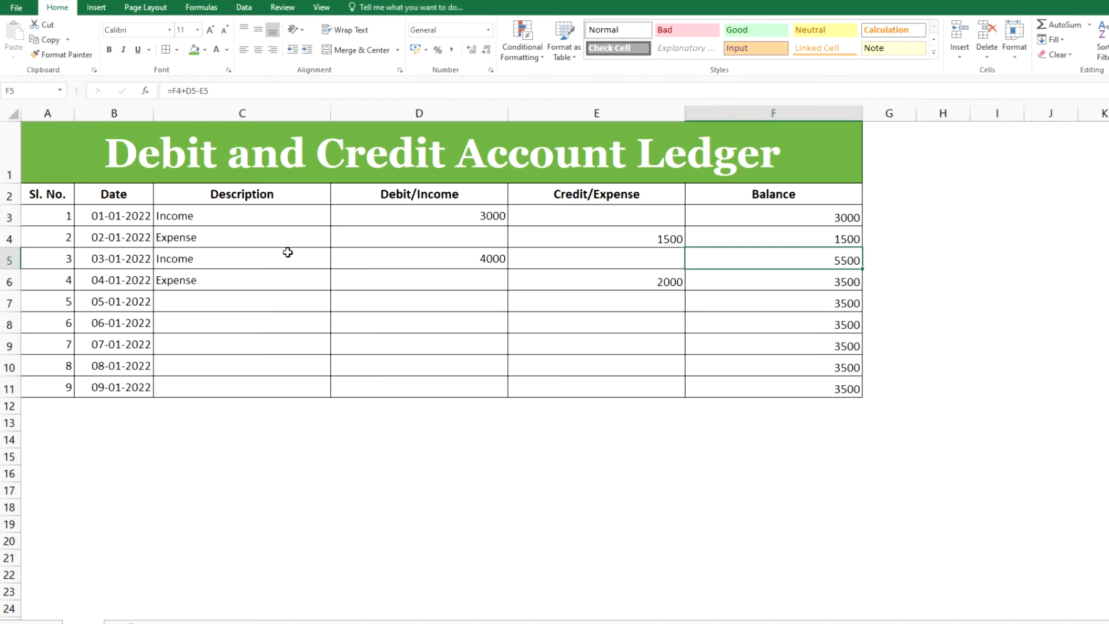
key(Left)
key(Left)
key(Down)
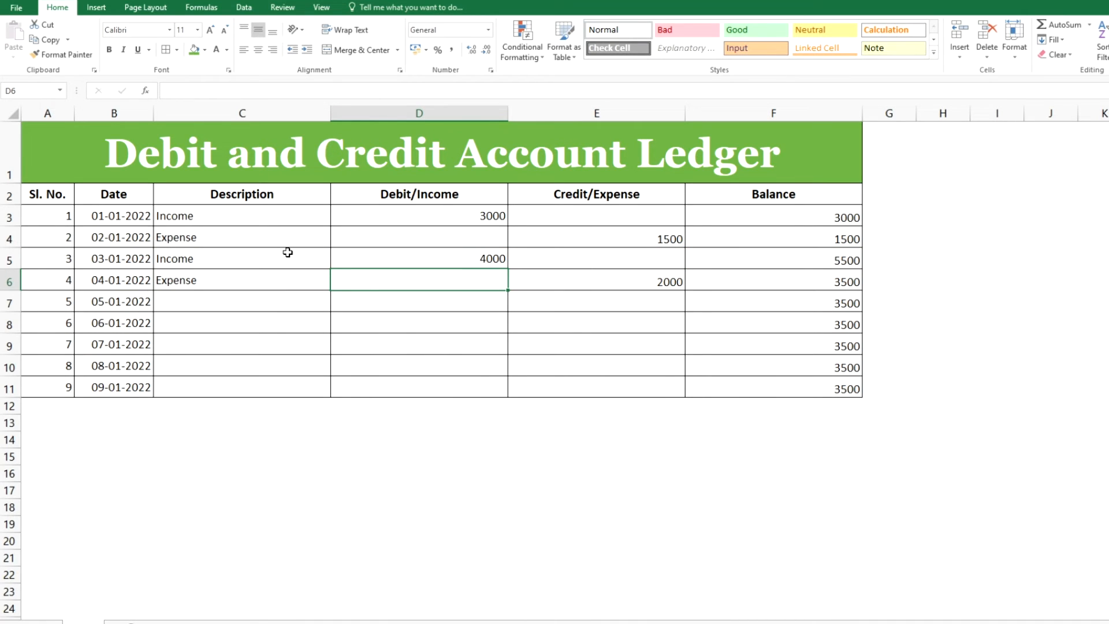
key(Right)
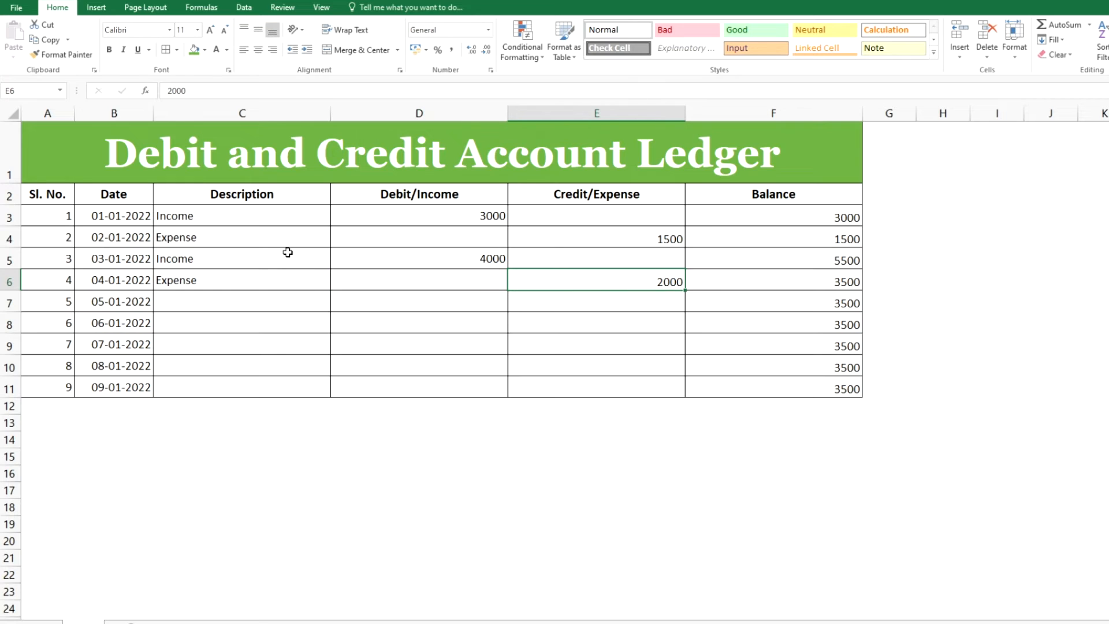
key(Right)
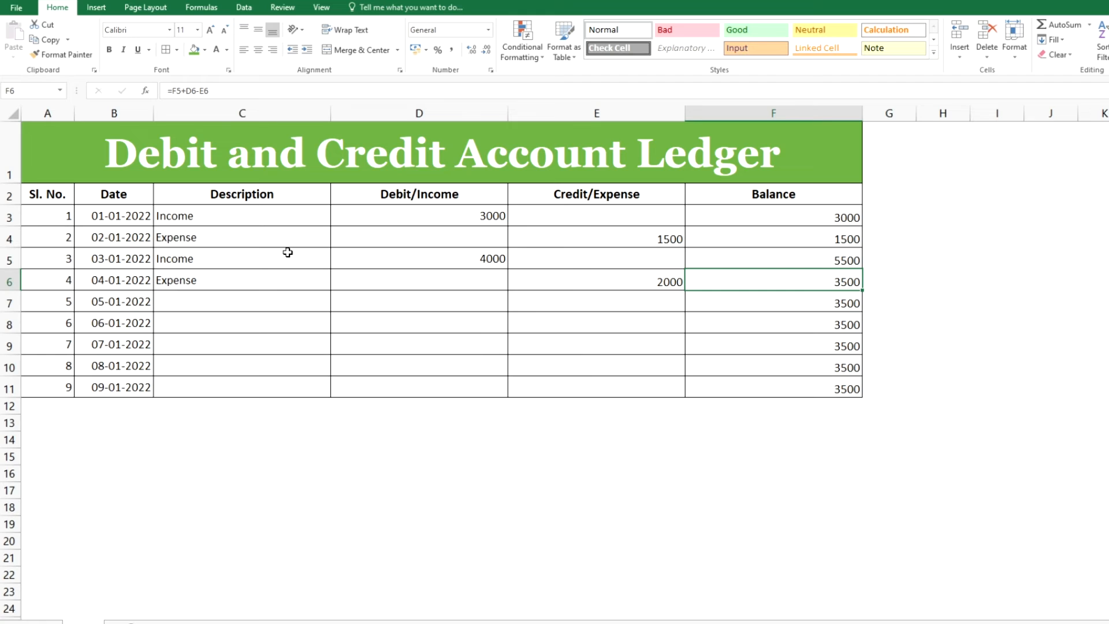
key(Left)
key(Left)
key(Left)
key(Left)
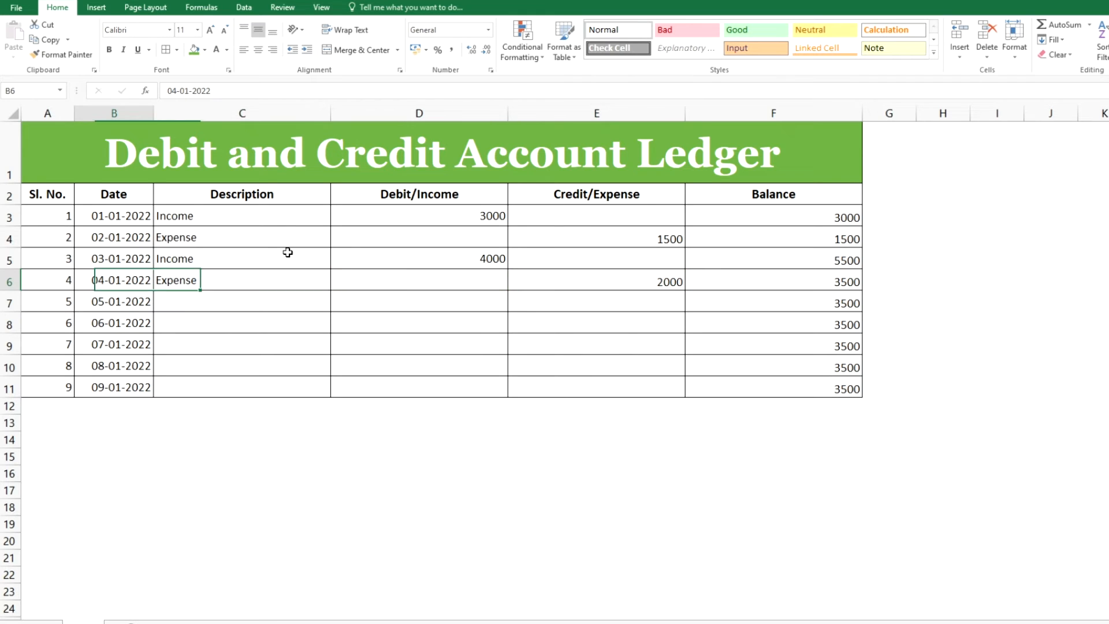
Fill in the fifth ledger row with Income as description, 2000 as Debit/Income and 500 as Credit/Expense
key(Down)
key(Right)
text(Income)
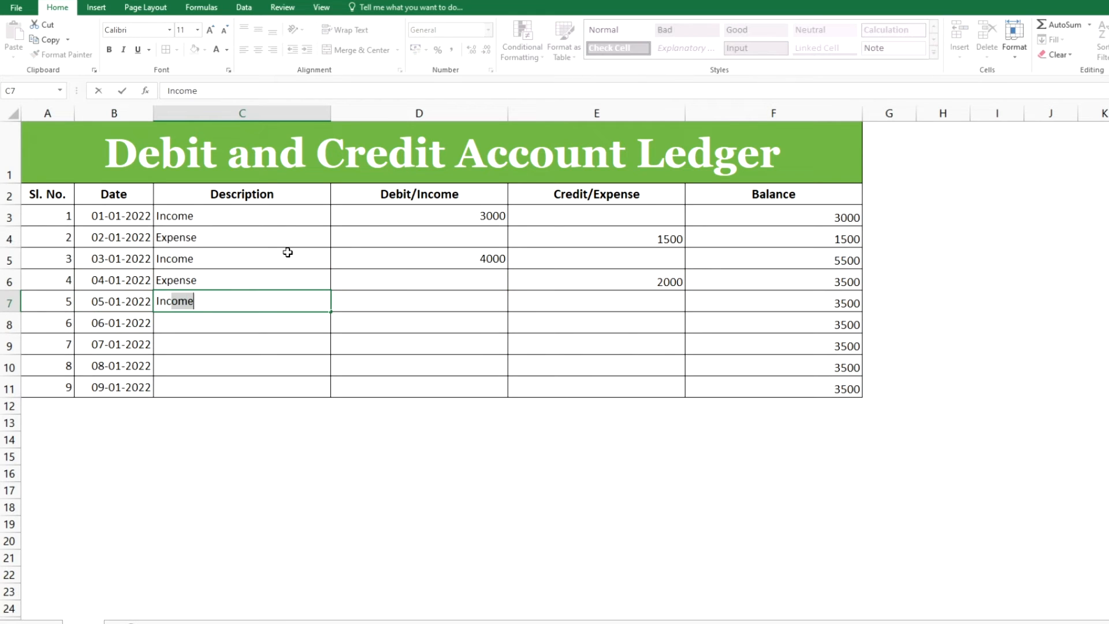
key(Right)
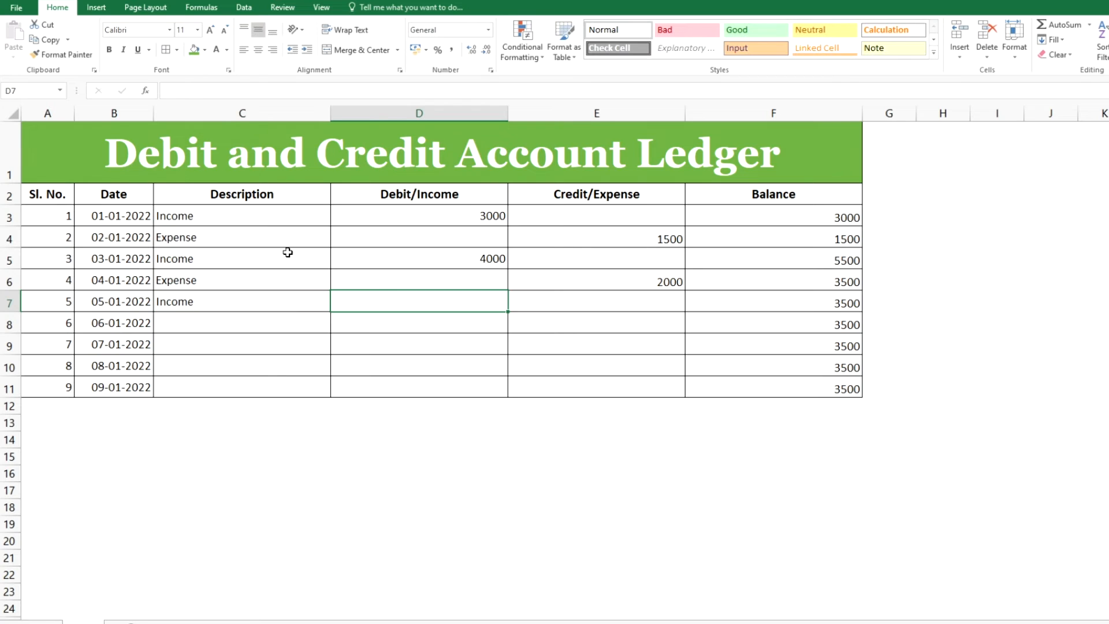
text(2000)
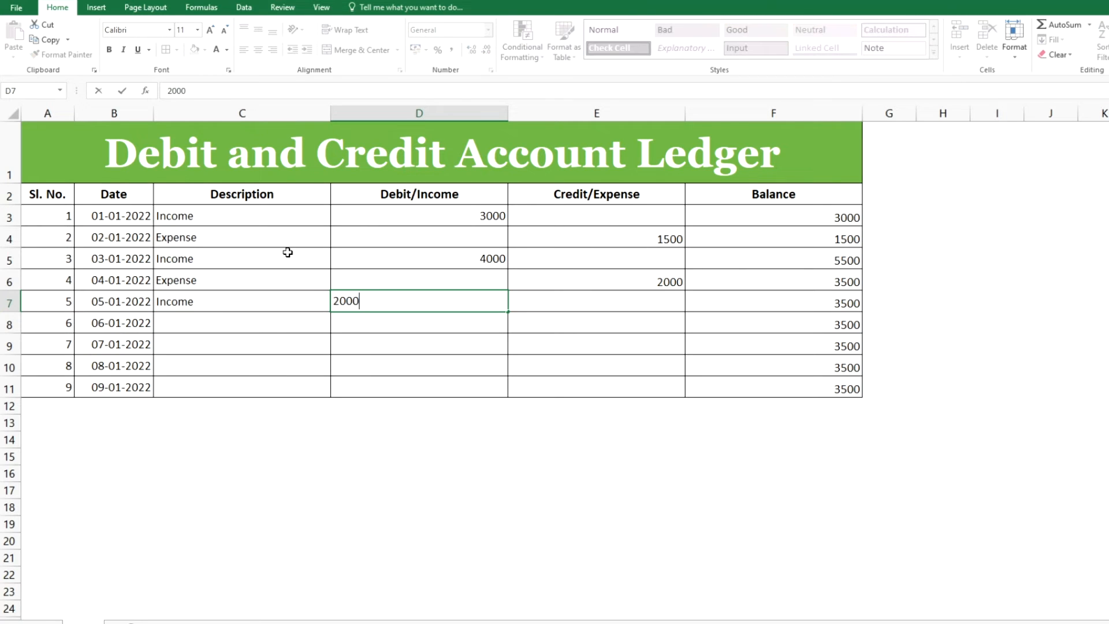
key(Right)
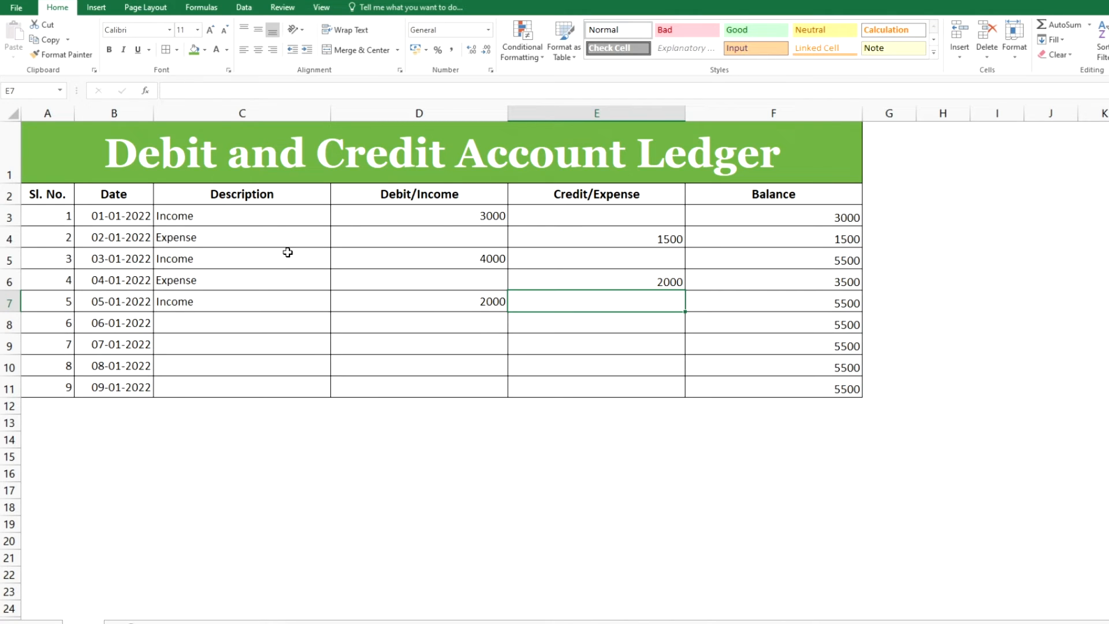
text(500)
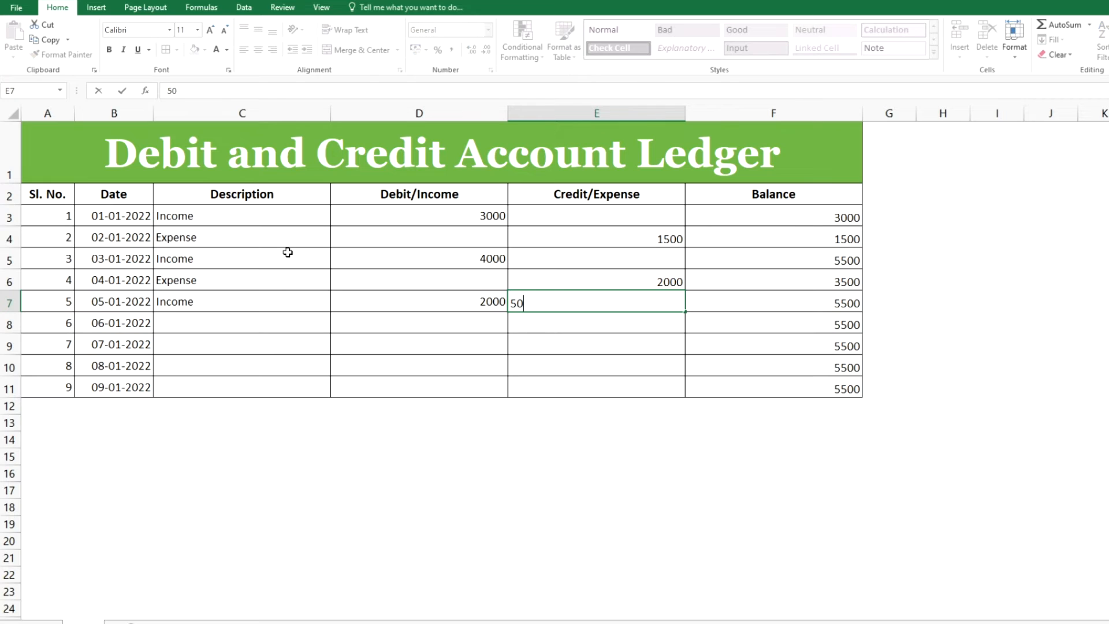
key(Right)
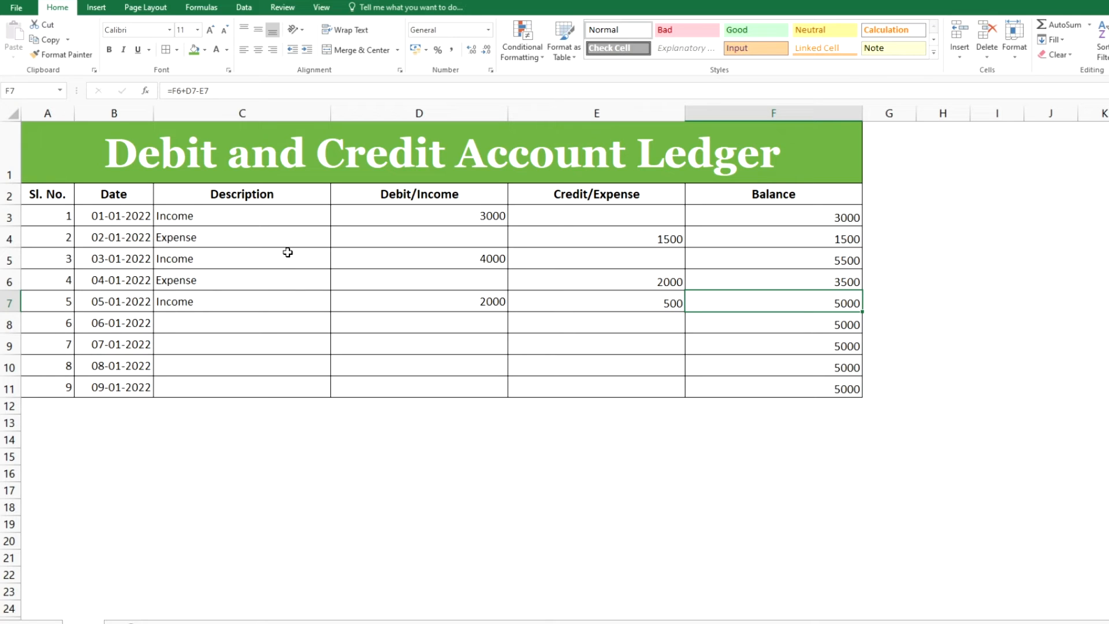
Change the fifth row's description to Income/Expense
key(Left)
key(Left)
key(Left)
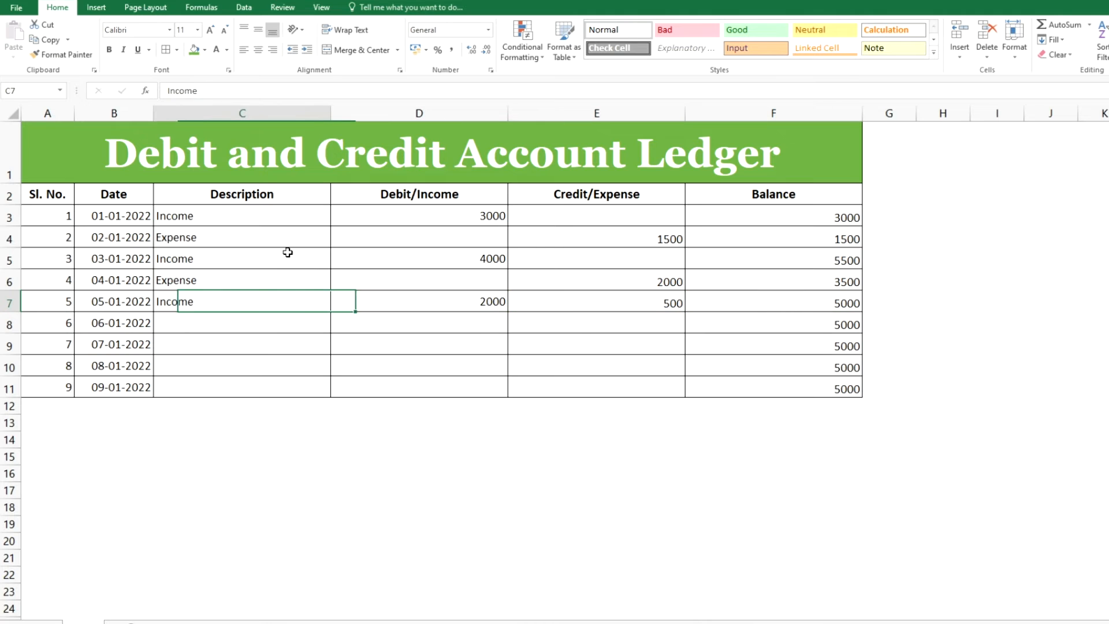
key(Down)
key(Up)
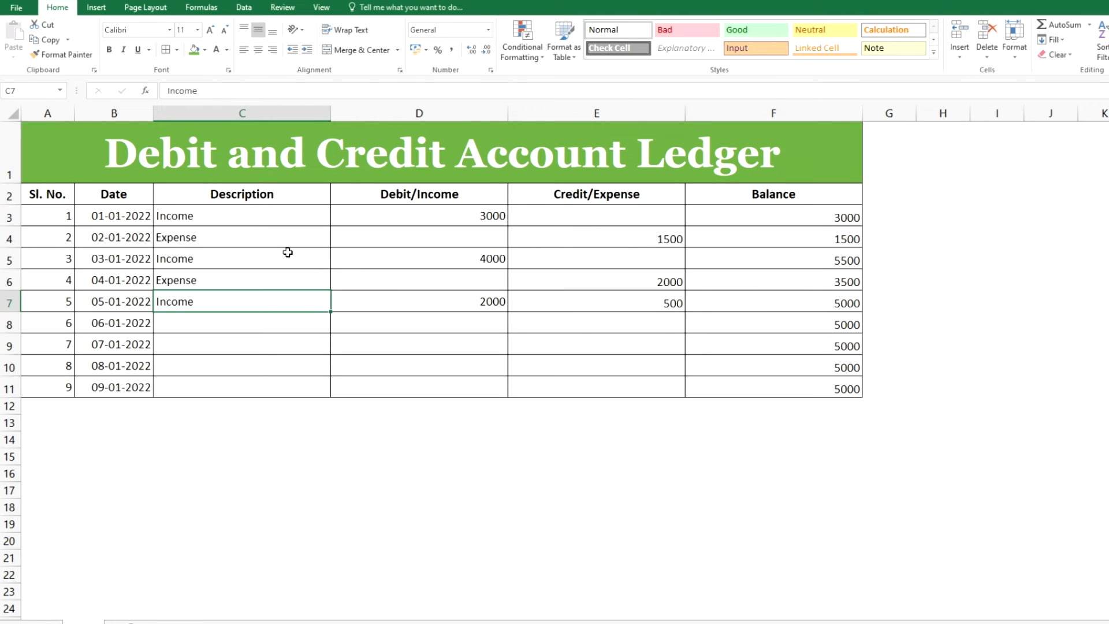
key(F2)
text(?Expense)
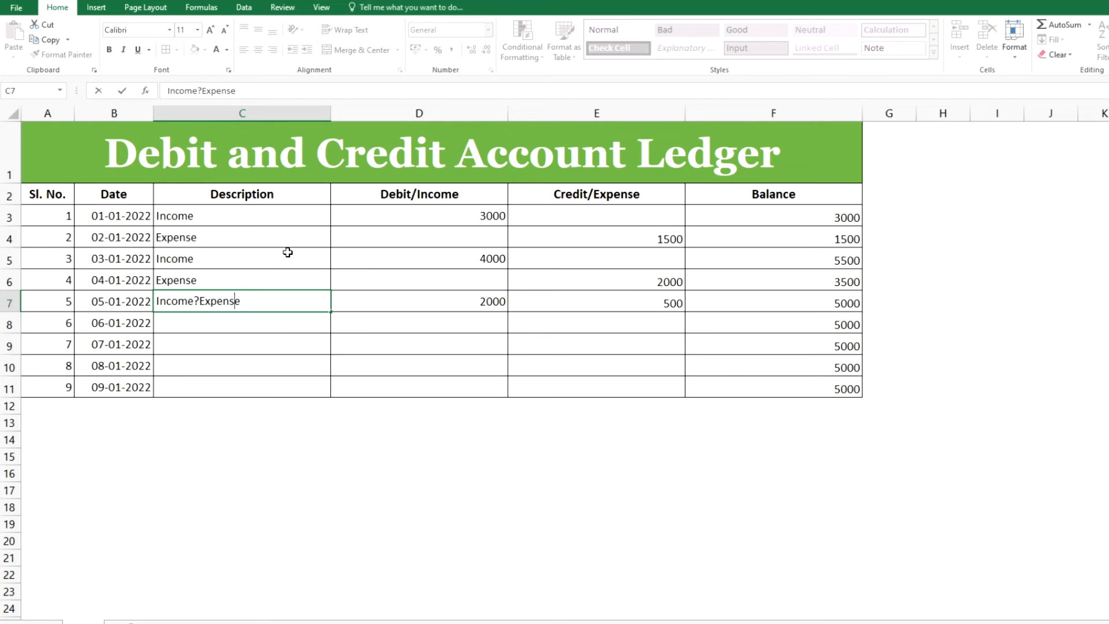
key(Escape)
key(F2)
text(/Expense)
key(Tab)
key(Right)
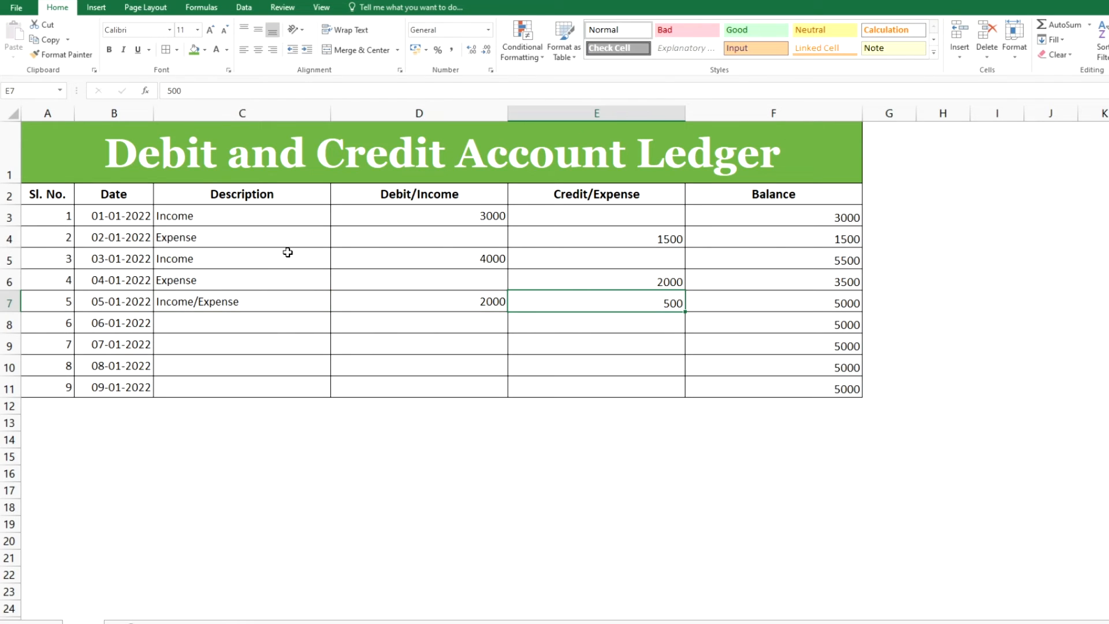
Enter Expense as the sixth row's description and 1000 as its Credit/Expense amount
key(Left)
key(Left)
key(Down)
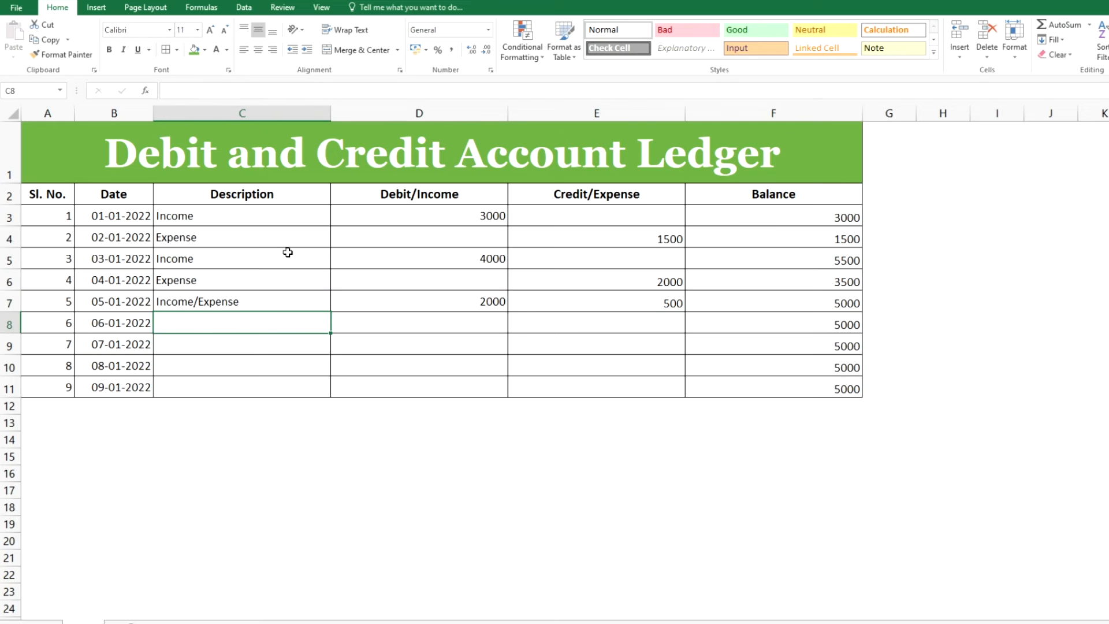
text(Expense)
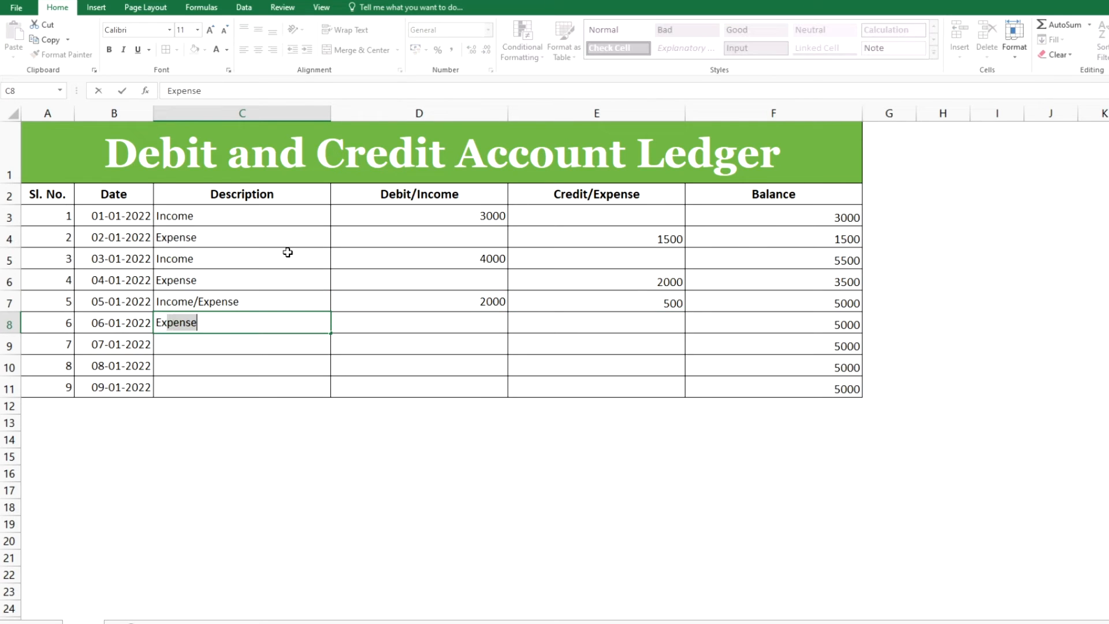
key(Tab)
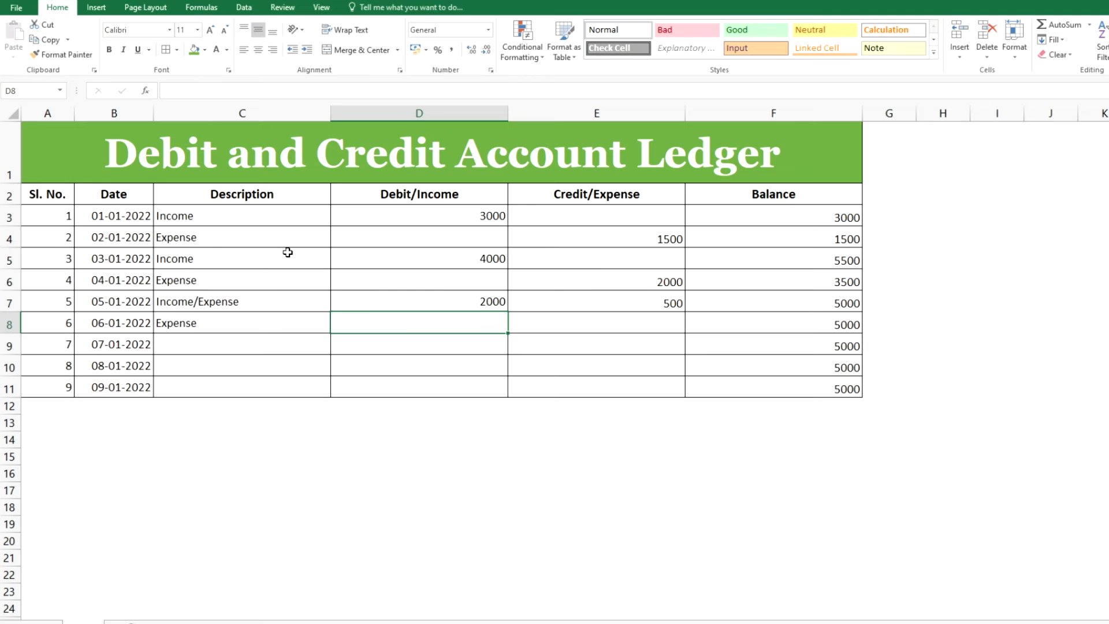
key(Tab)
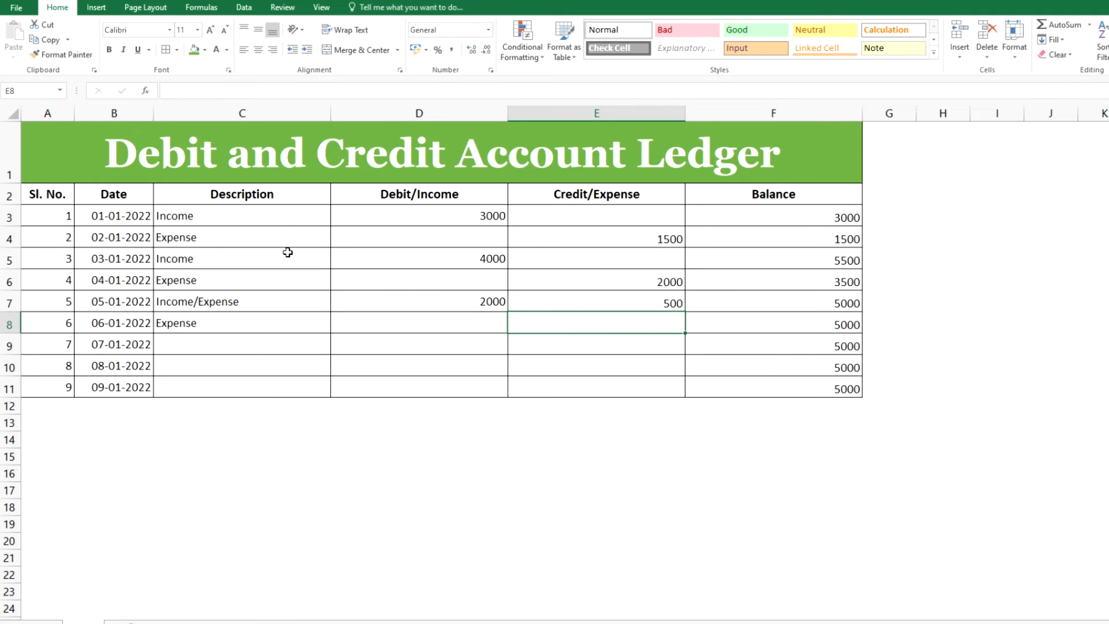
text(1000)
key(Return)
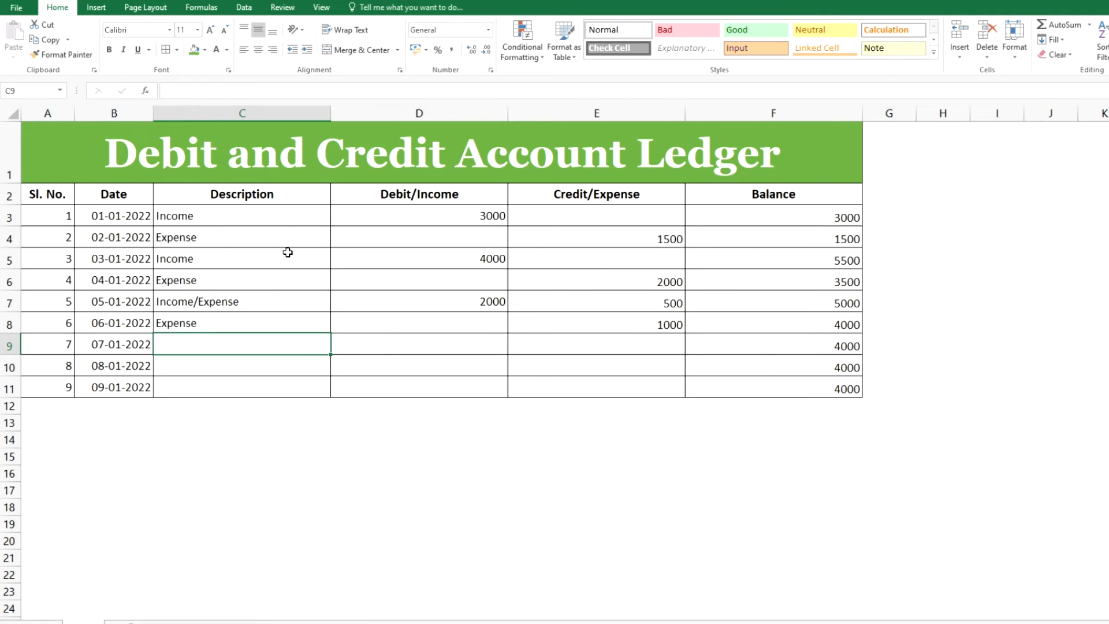
Enter Income as the seventh row's description and 3000 as its Debit/Income amount
text(Income)
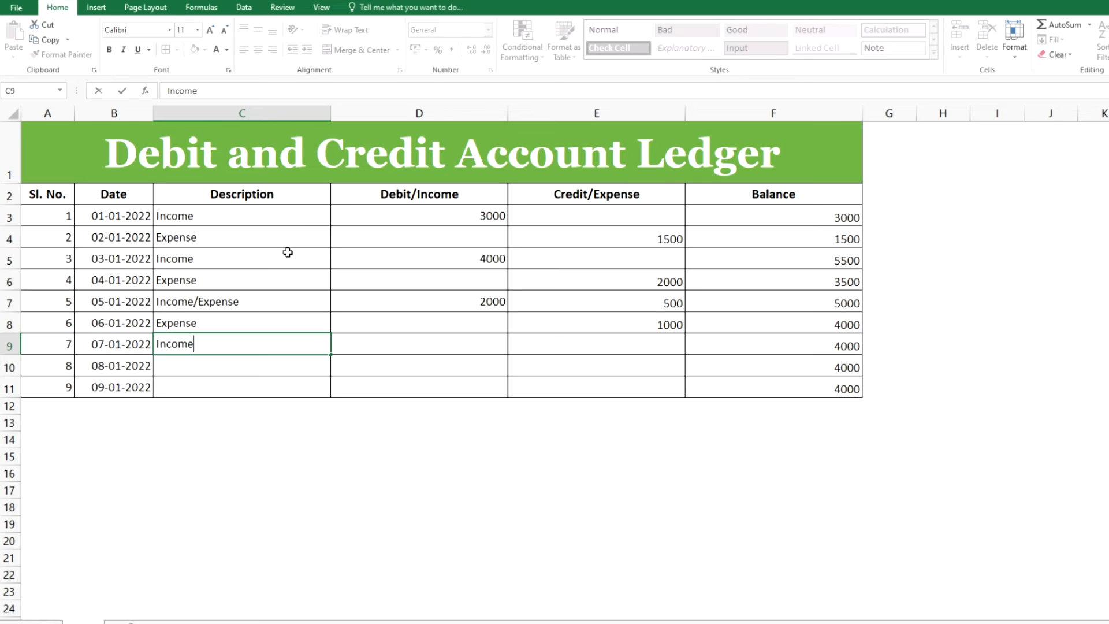
key(Tab)
text(3000)
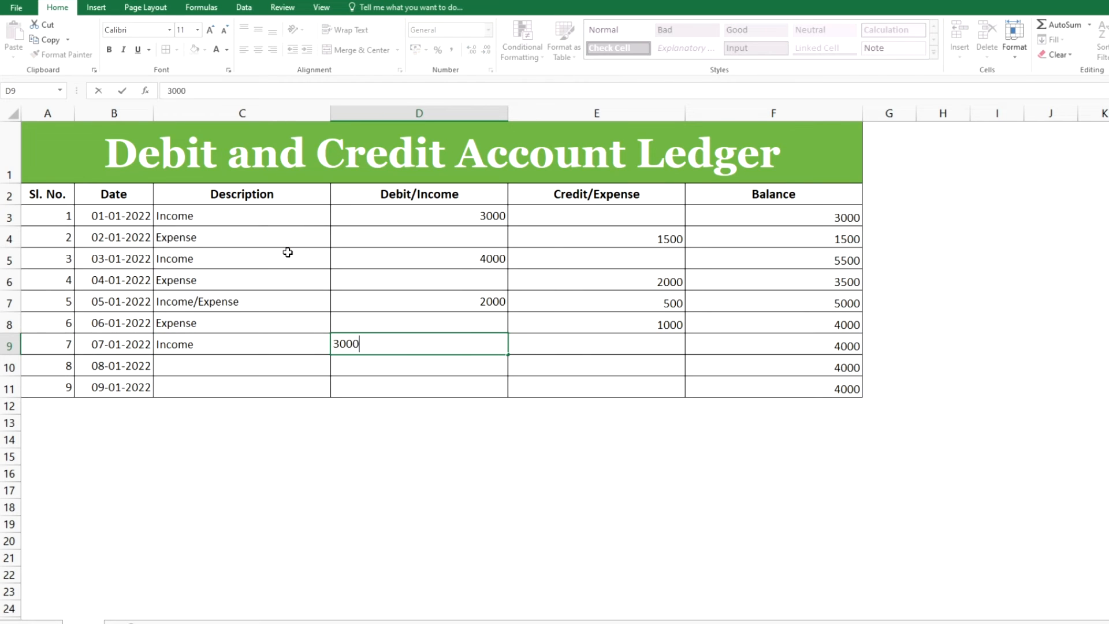
key(Tab)
key(Left)
key(Left)
key(Down)
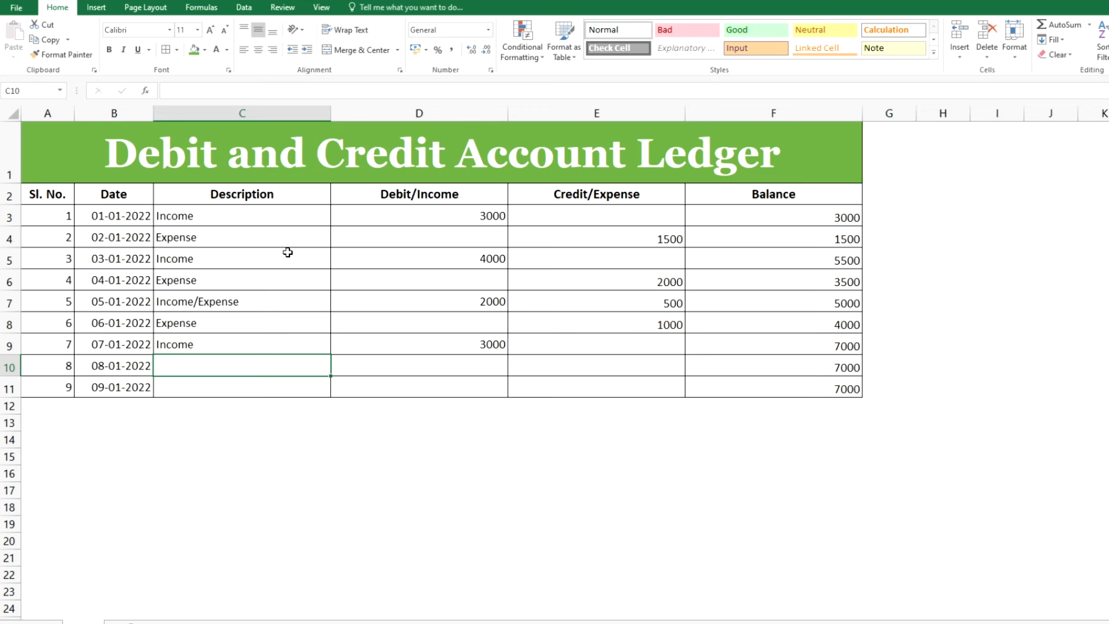
Enter Income as the eighth row's description and 2500 as its Debit/Income amount
text(Income)
key(Tab)
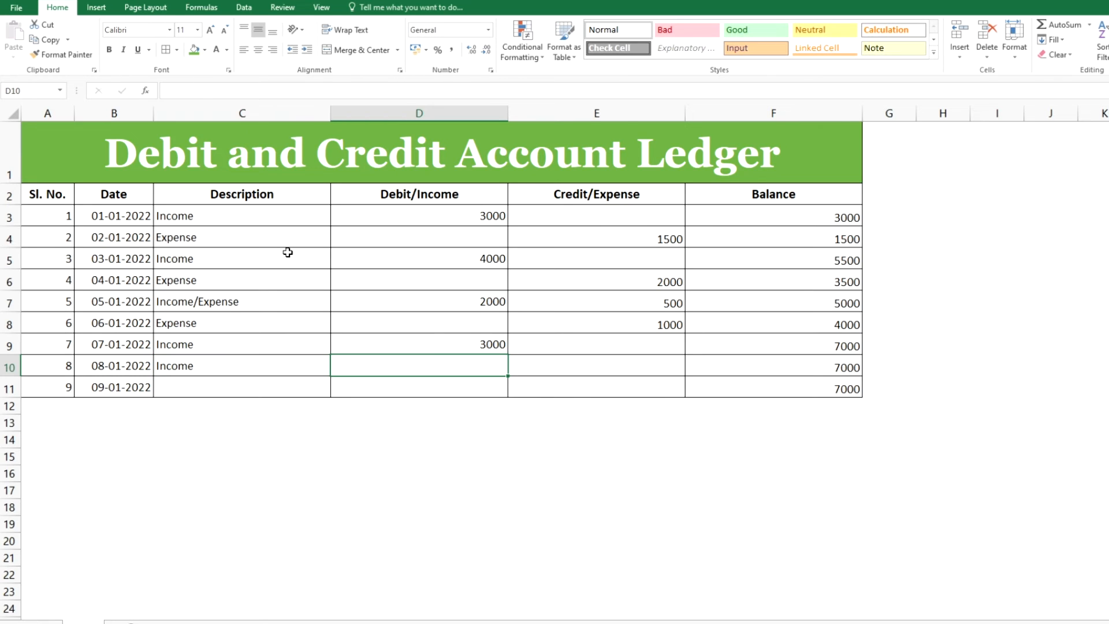
text(2500)
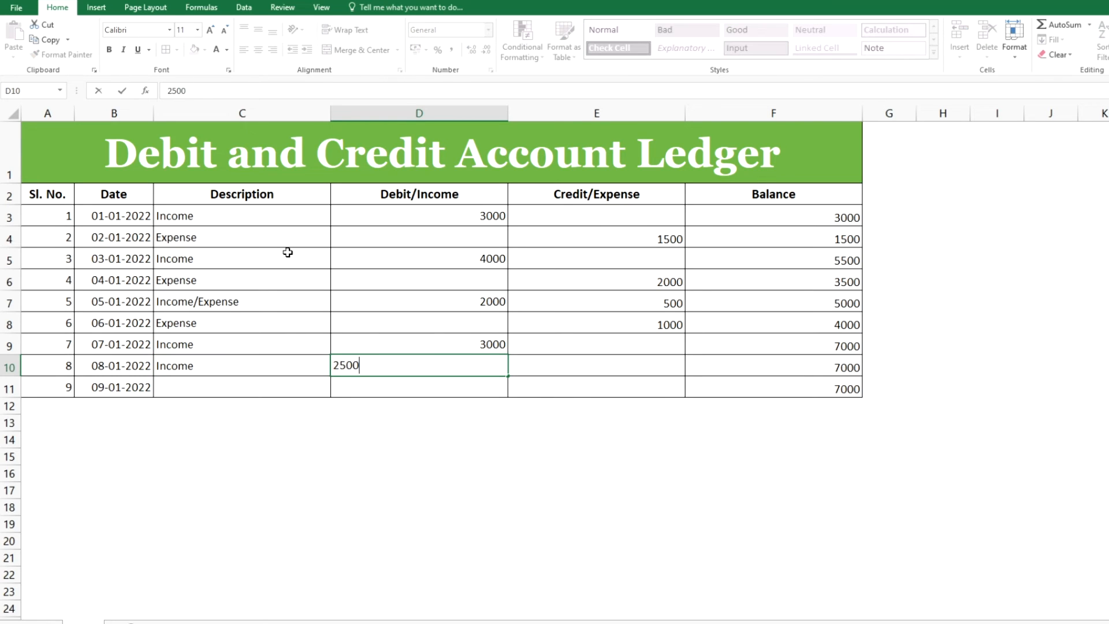
key(Tab)
key(Return)
key(Return)
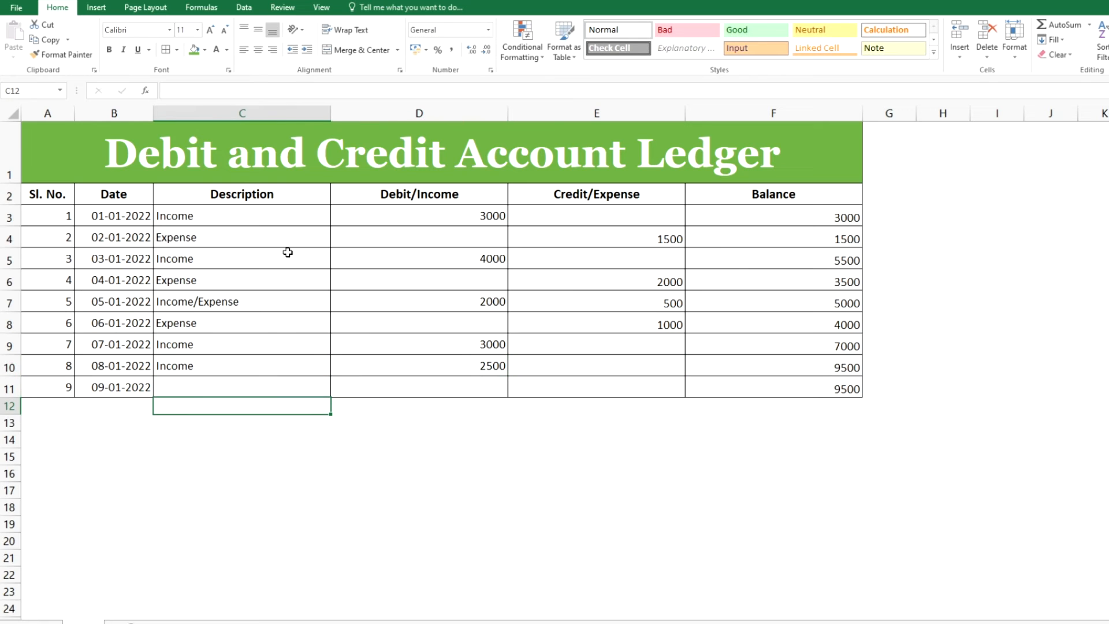
Enter Expense as the ninth row's description and 500 as its Credit/Expense amount
key(Up)
text(Expens)
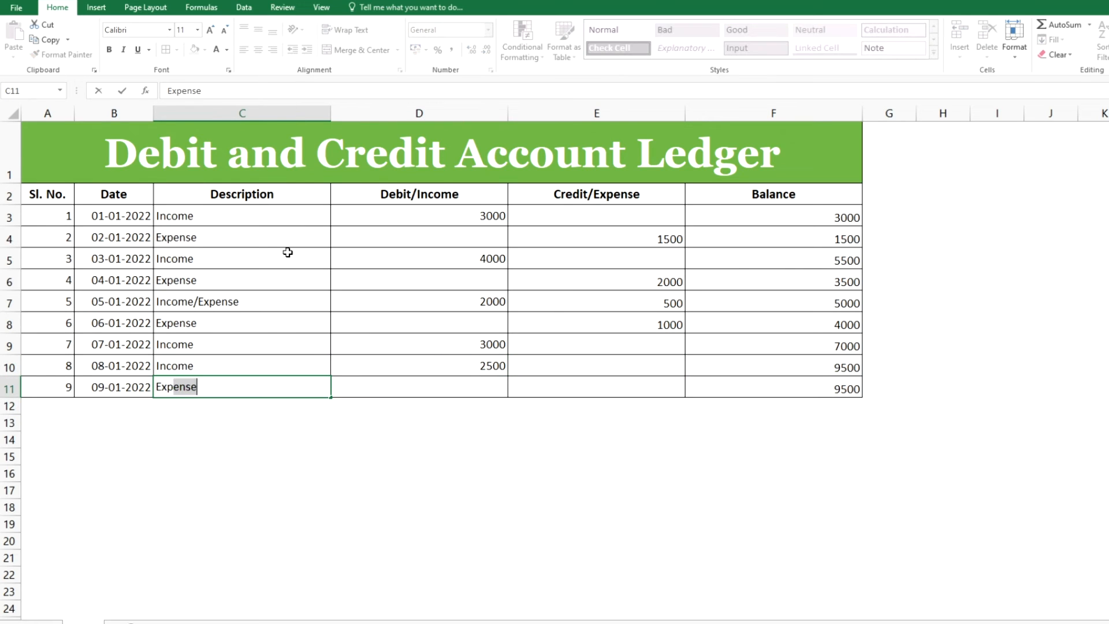
key(Tab)
key(Tab)
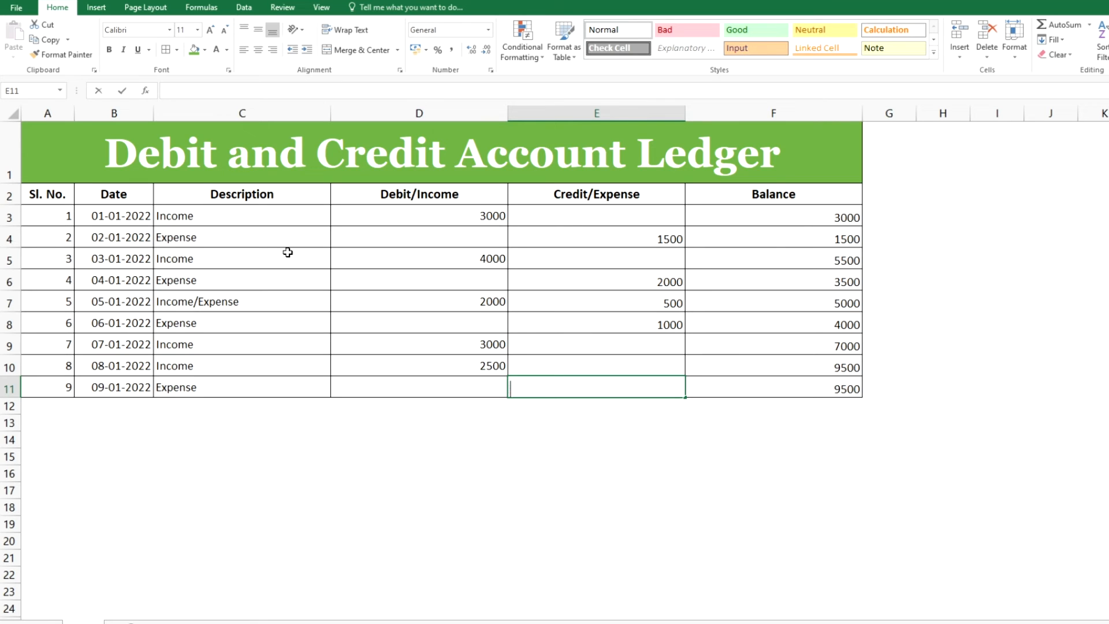
text(500)
key(Tab)
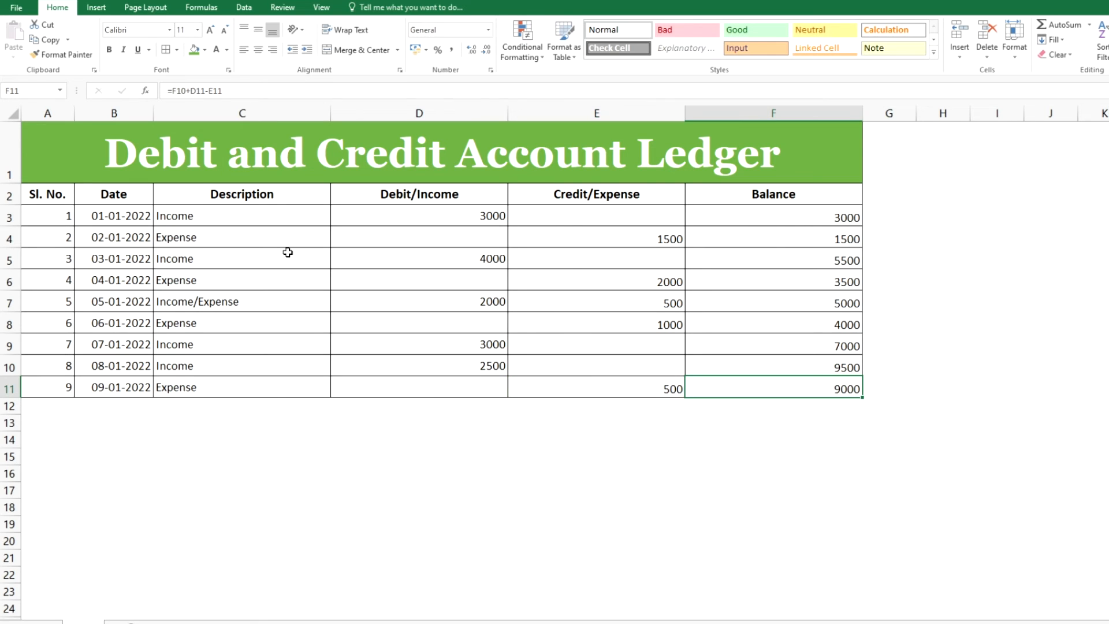
key(Left)
key(Left)
key(Left)
key(Left)
key(Up)
key(Up)
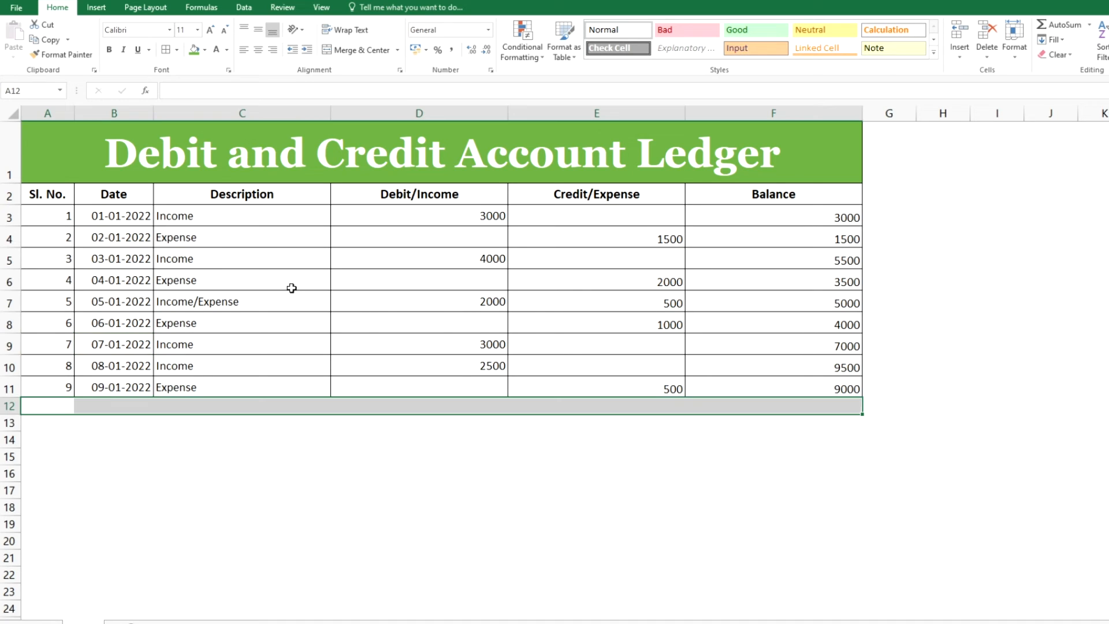
click(250, 338)
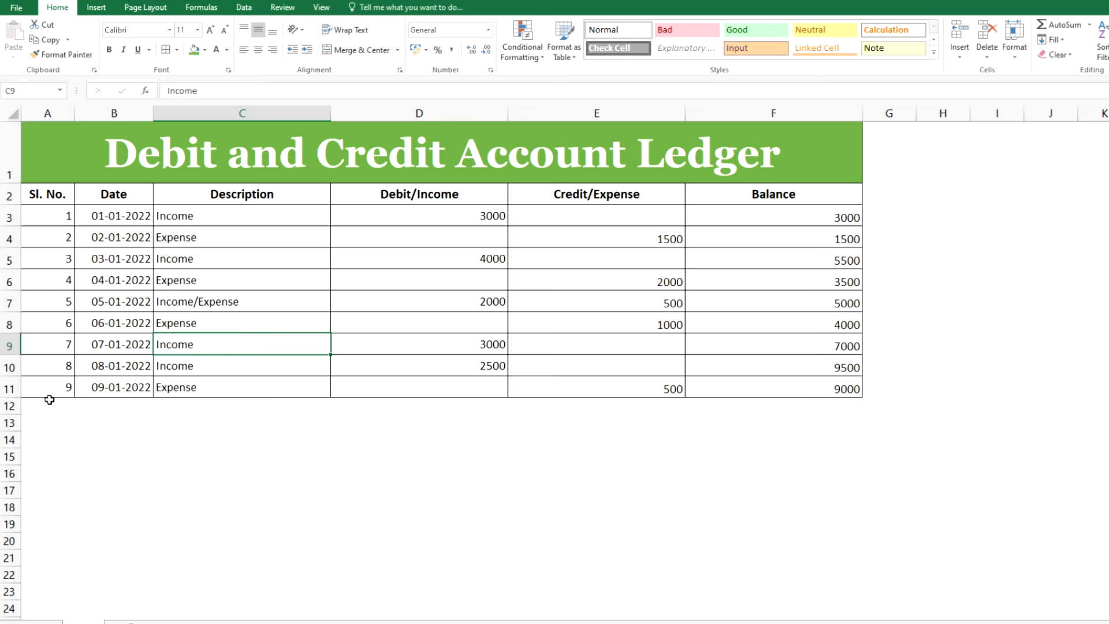
Add borders to row 12 across columns A to F and merge and center cells A12 to C12
drag(48, 404, 783, 414)
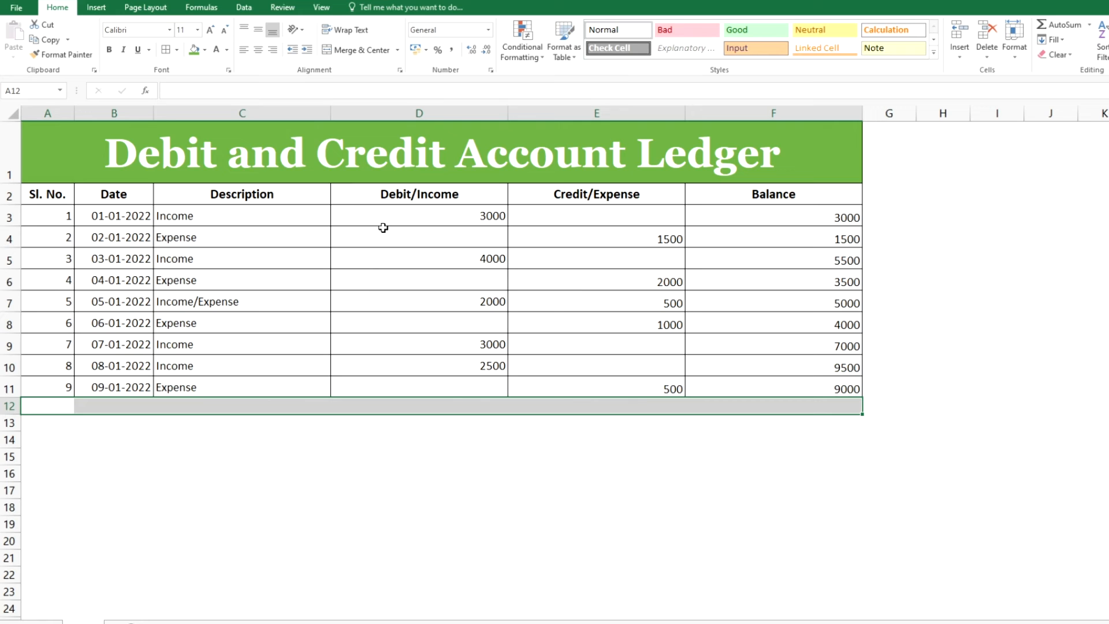
click(167, 49)
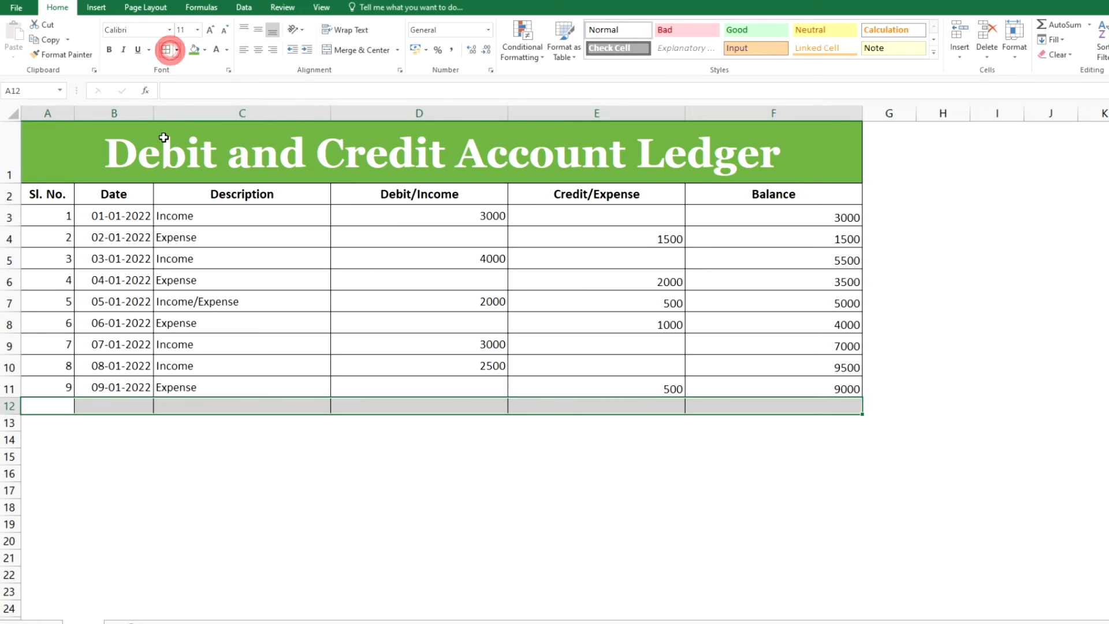
click(109, 404)
drag(56, 403, 233, 405)
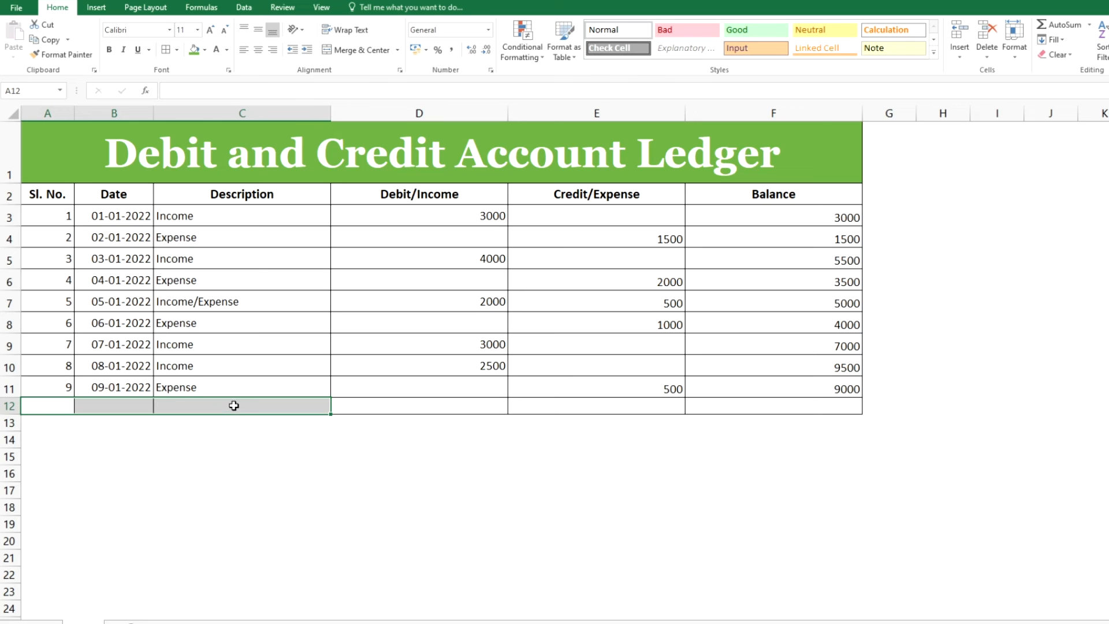
click(363, 52)
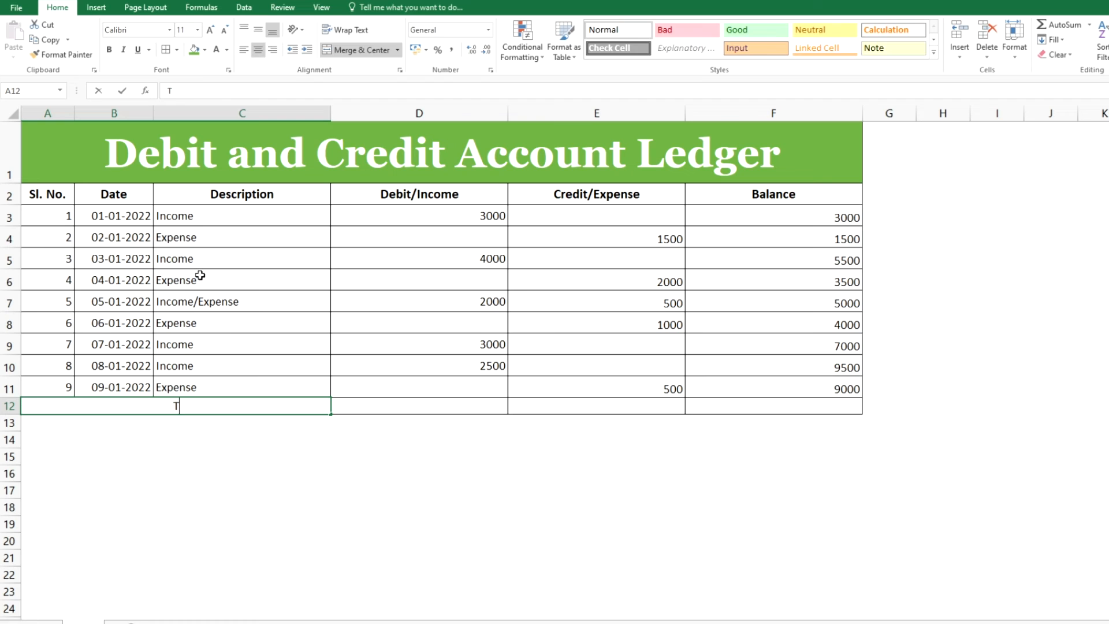
Label the merged row 12 cell as Total in bold
text(Total)
key(Tab)
key(Left)
click(109, 50)
Total the Debit/Income column in D12 with =SUM(D3:D11)
click(397, 405)
text(=)
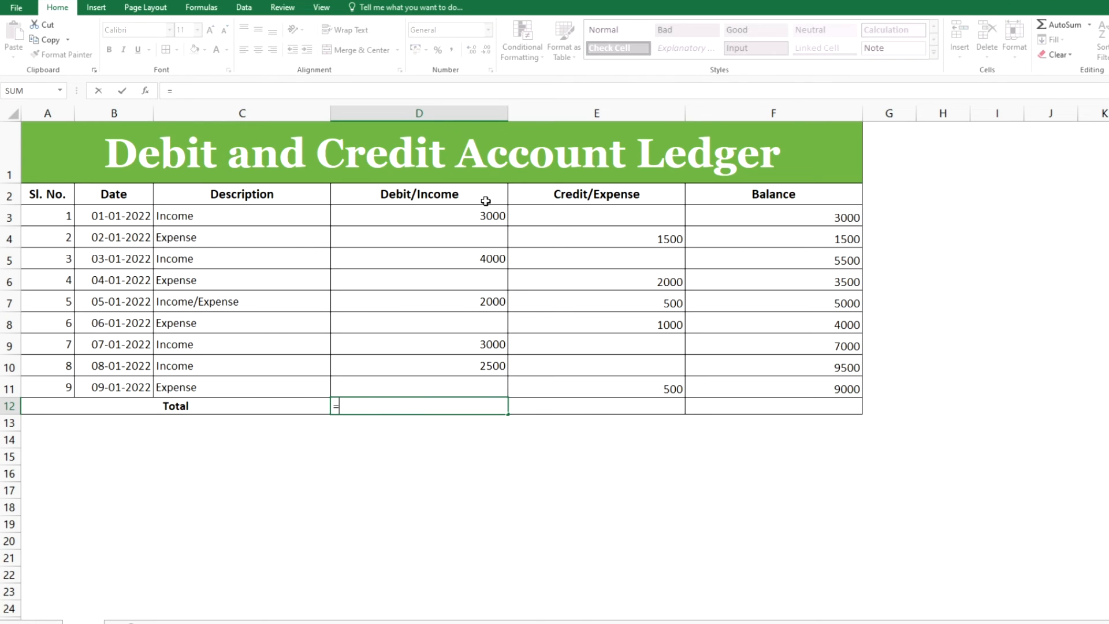
text(sum()
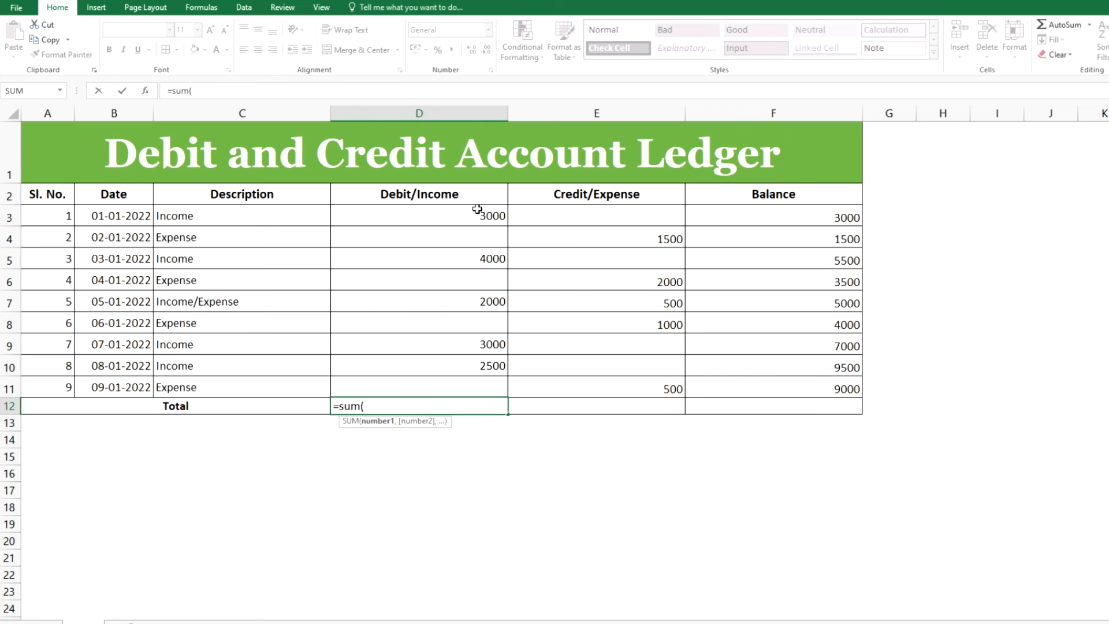
drag(472, 219, 459, 378)
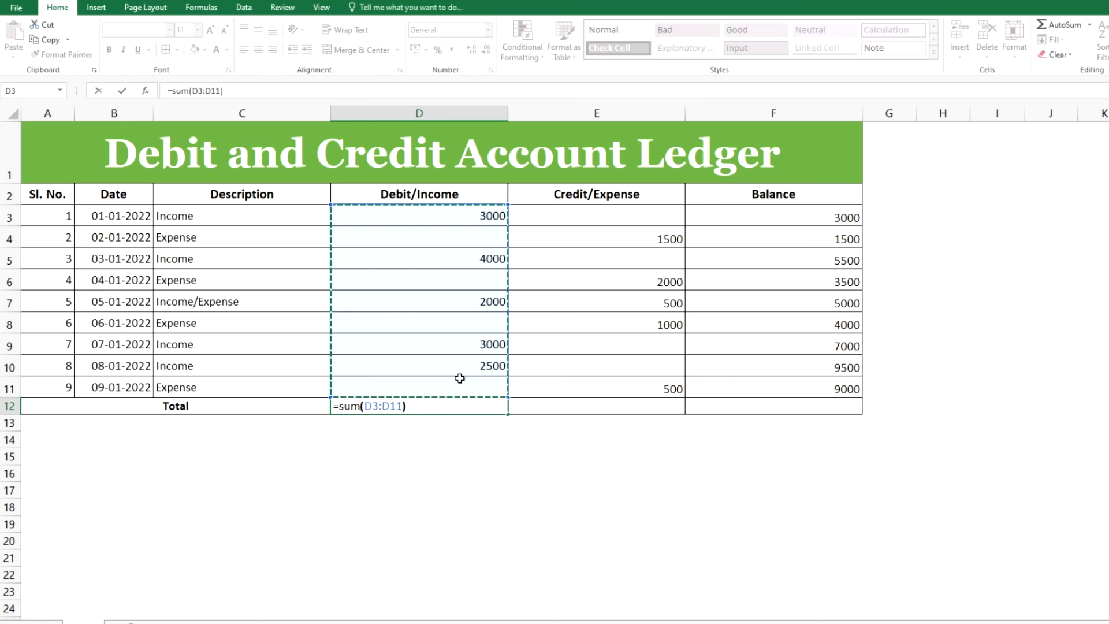
key(Return)
Total the Credit/Expense column in E12 with =SUM(E3:E11)
key(Up)
key(Right)
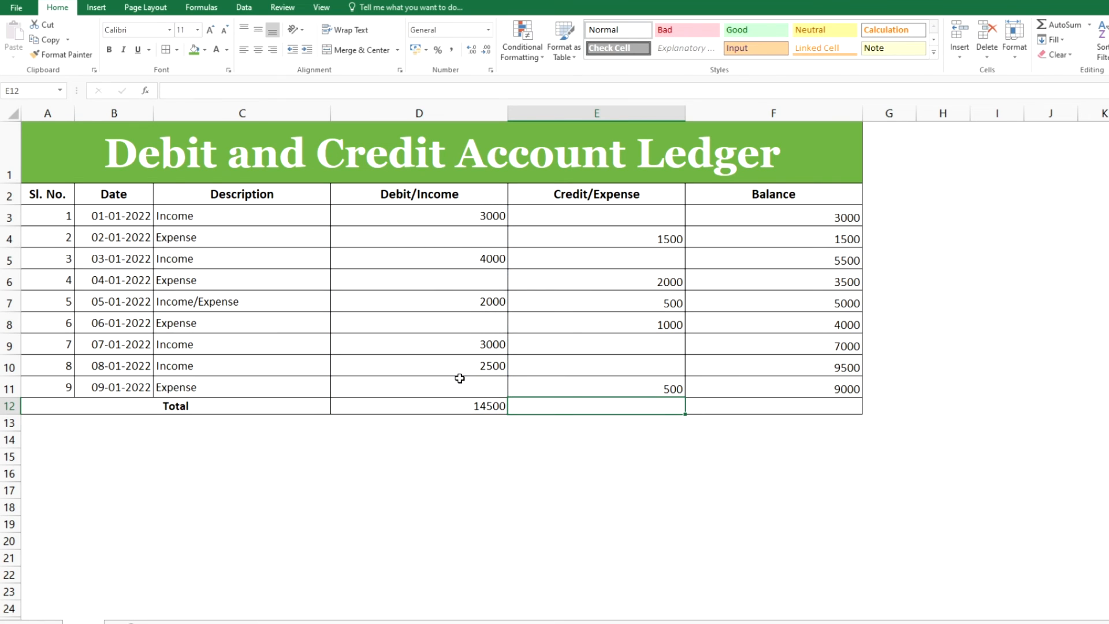
text(=)
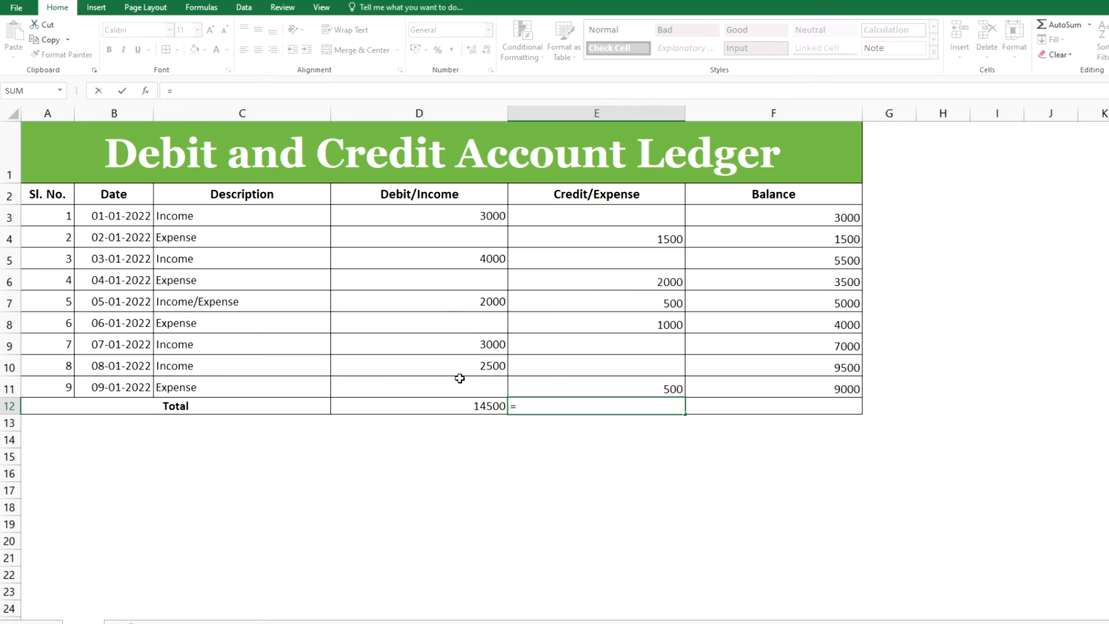
text(sum()
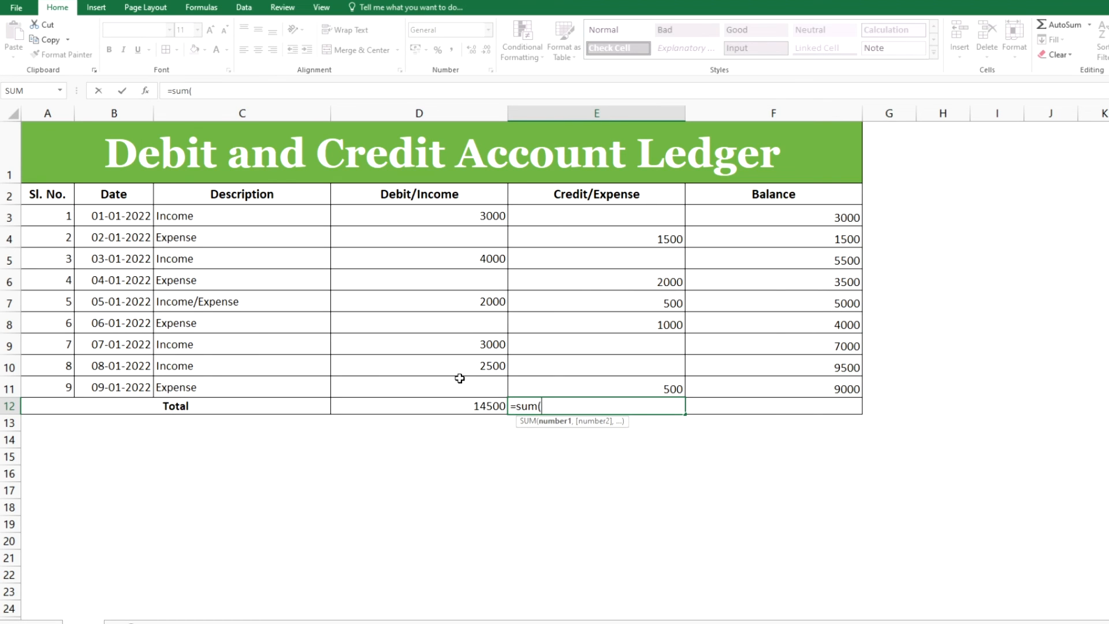
drag(589, 215, 585, 383)
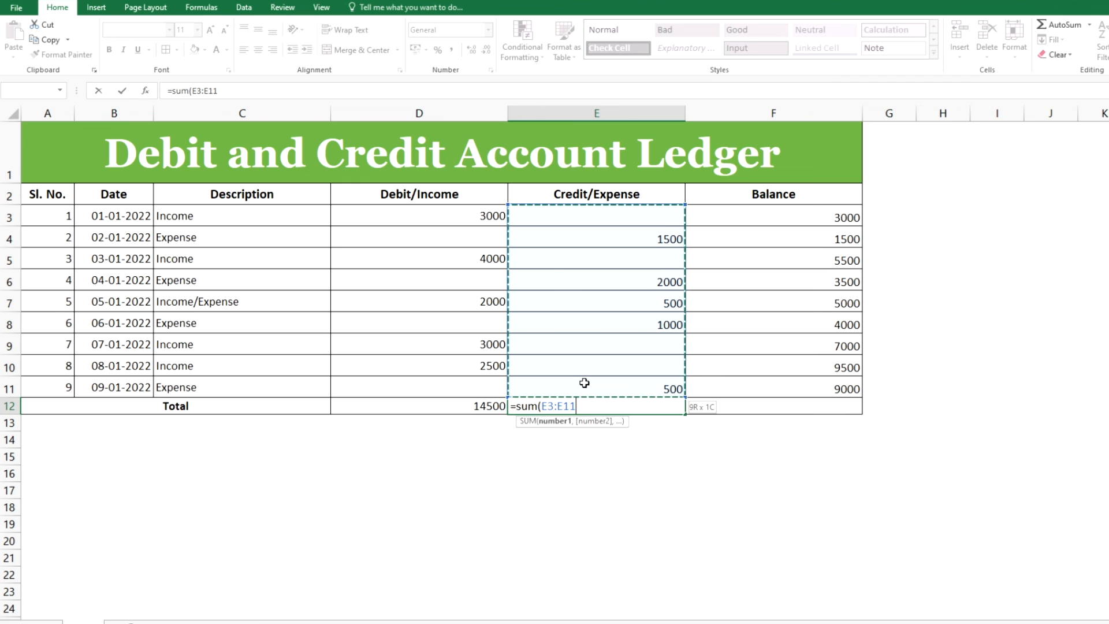
text())
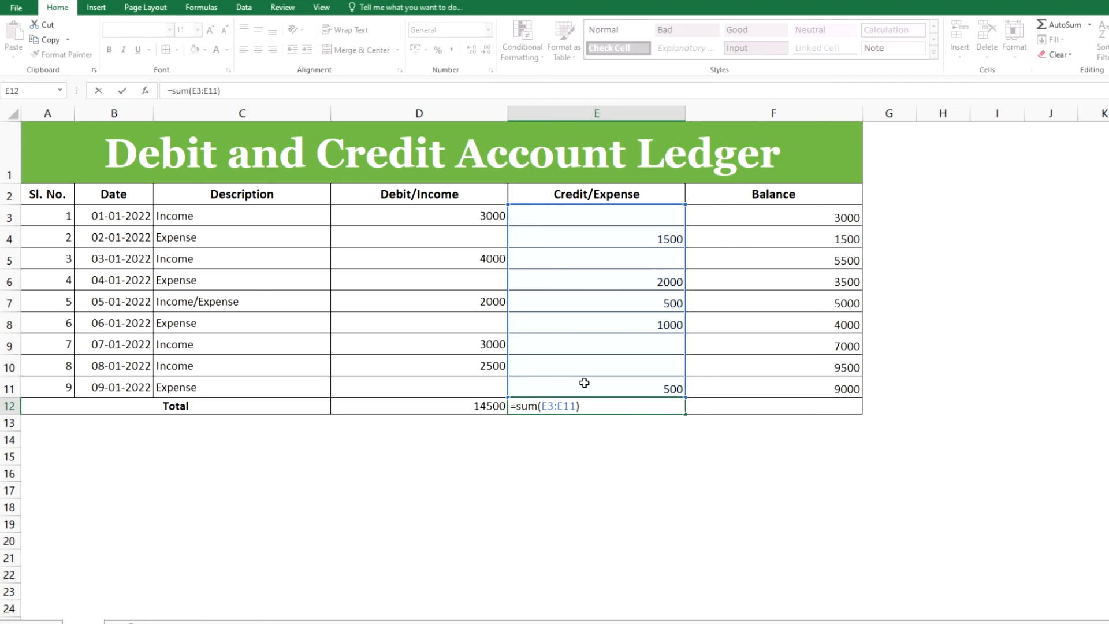
key(Return)
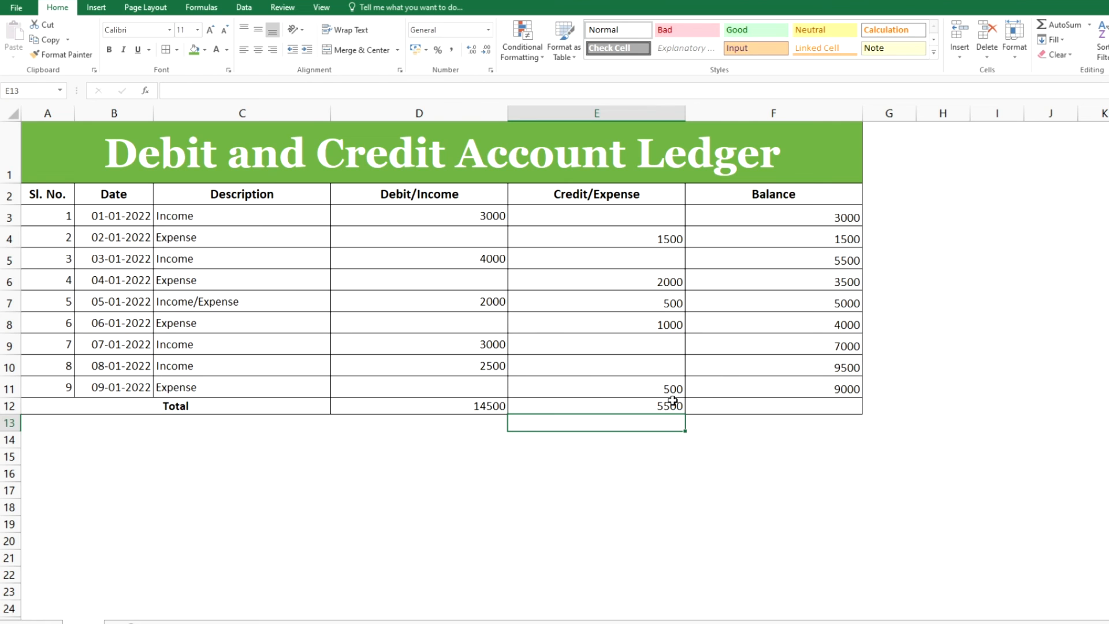
Make the Debit/Income and Credit/Expense totals in D12 and E12 bold
click(718, 407)
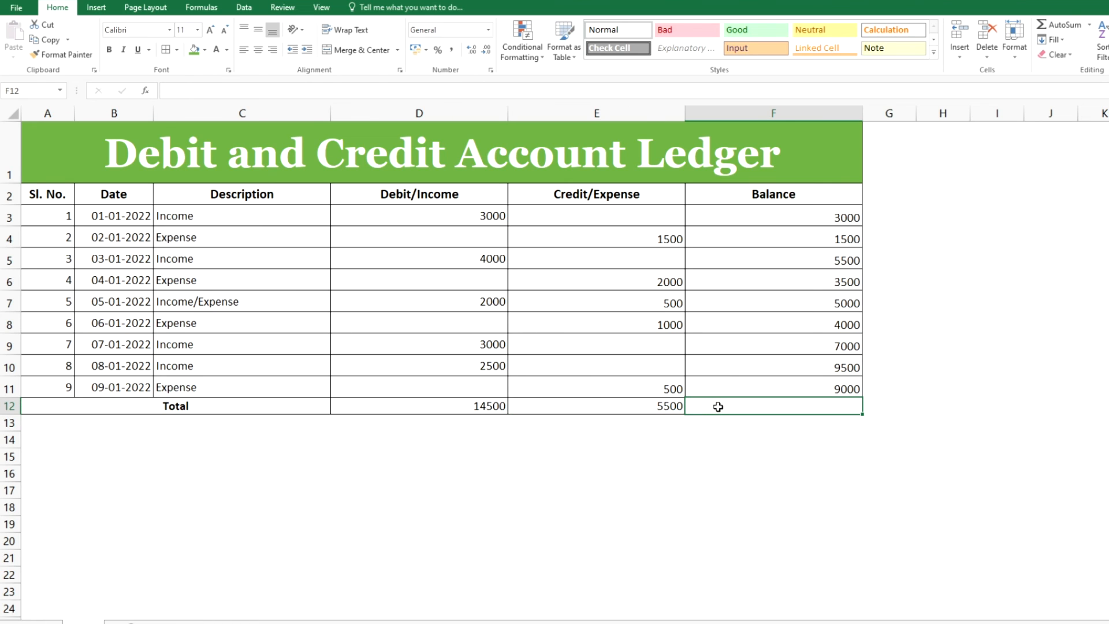
drag(469, 404, 705, 411)
click(110, 50)
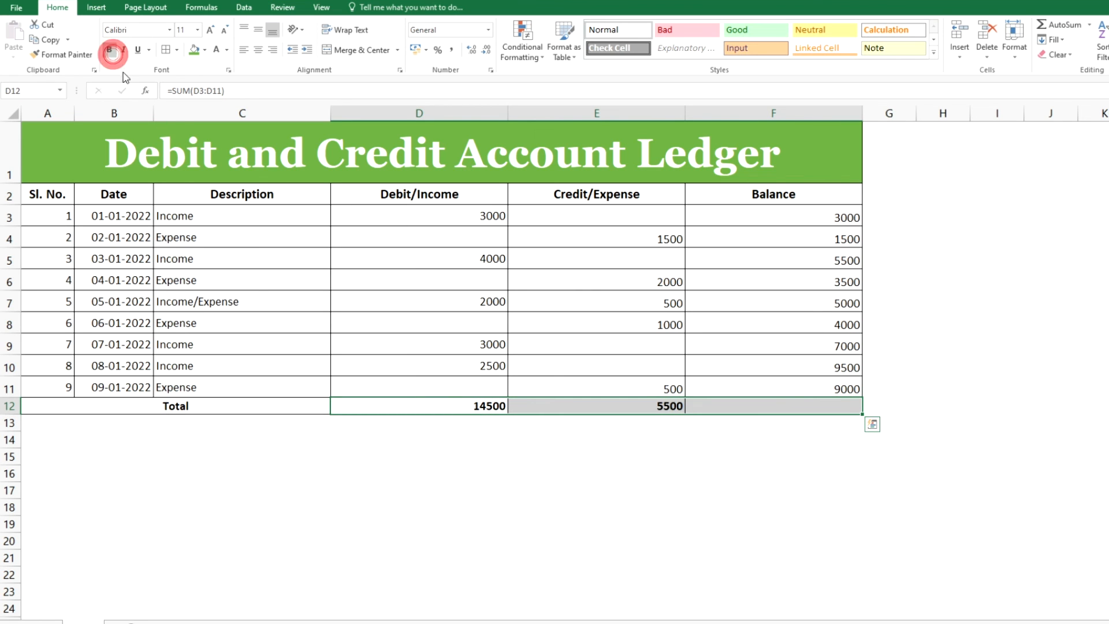
Calculate the total balance in F12 as =D12-E12, the income total minus the expense total
click(736, 409)
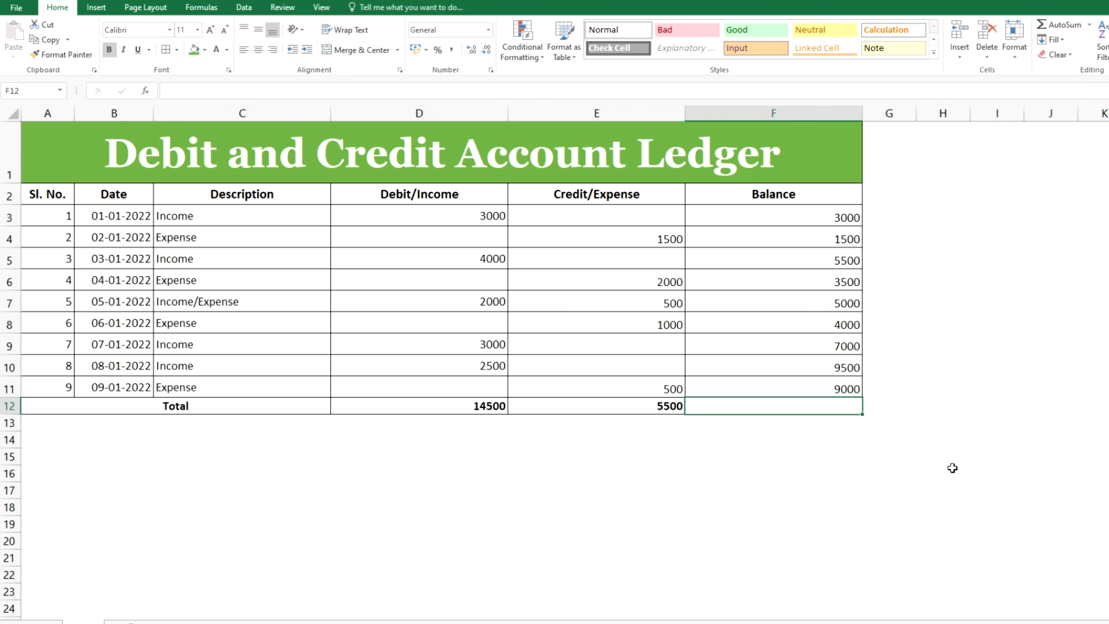
text(=)
key(Left)
key(Left)
text(-)
key(Left)
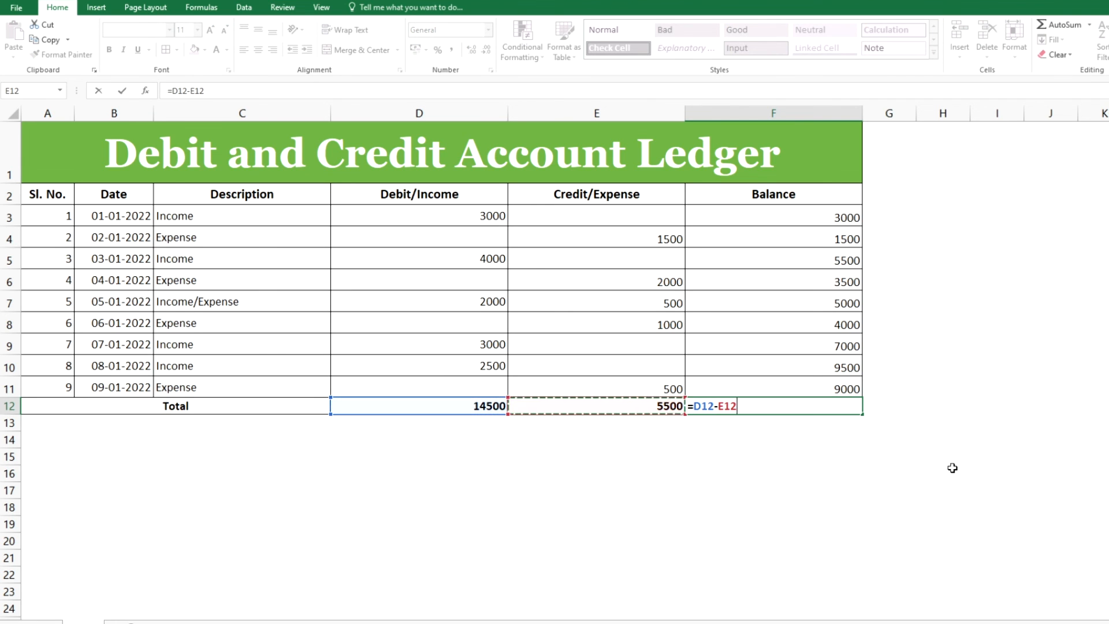
key(Return)
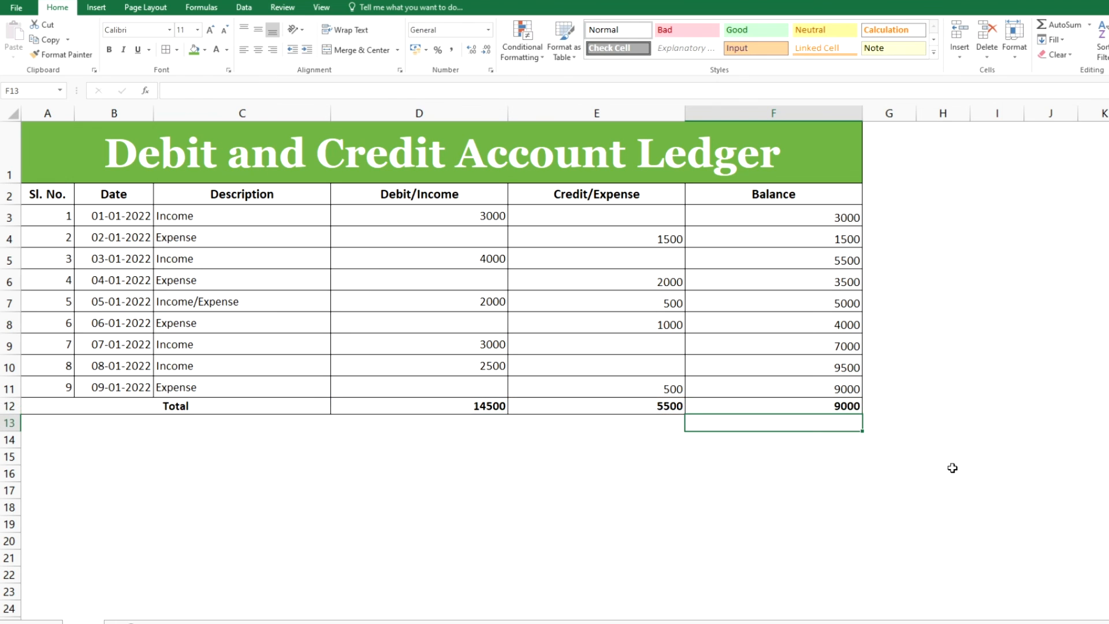
key(Up)
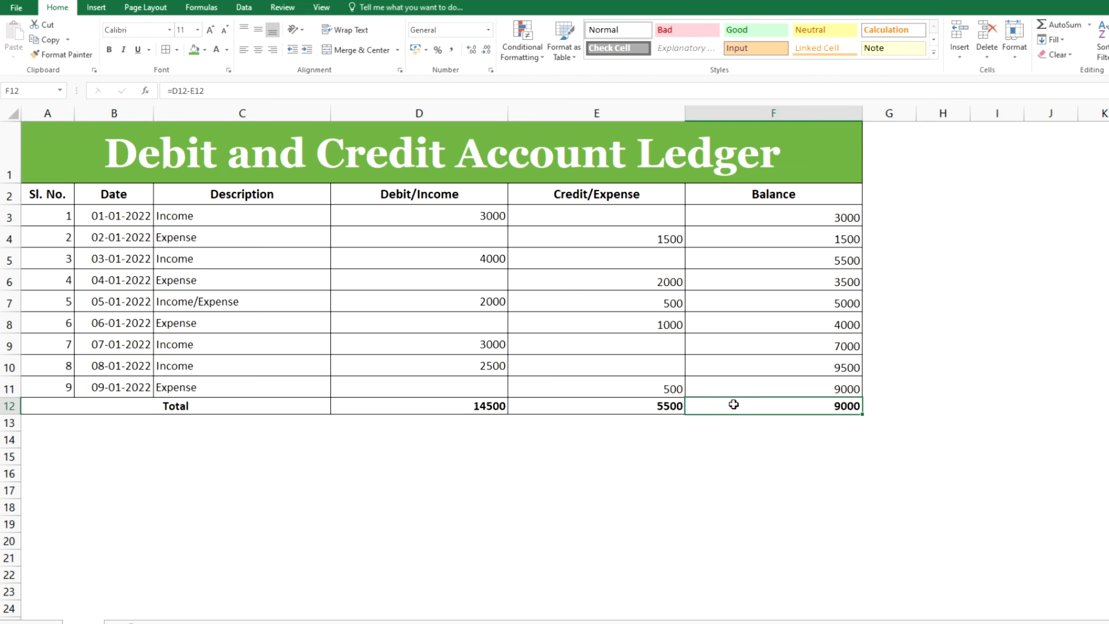
click(734, 388)
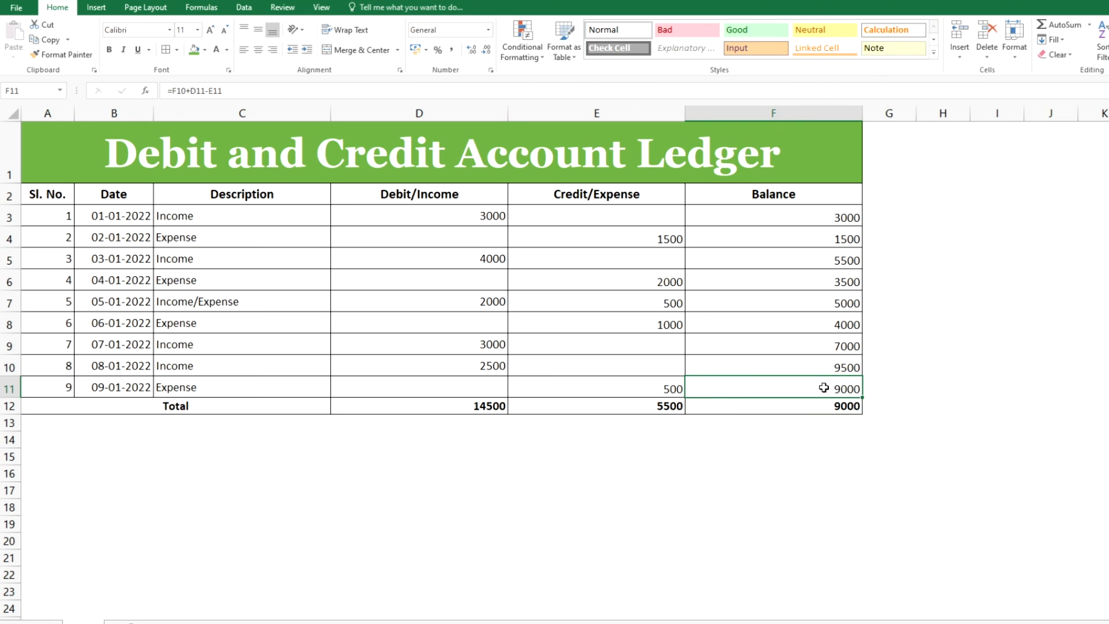
click(801, 408)
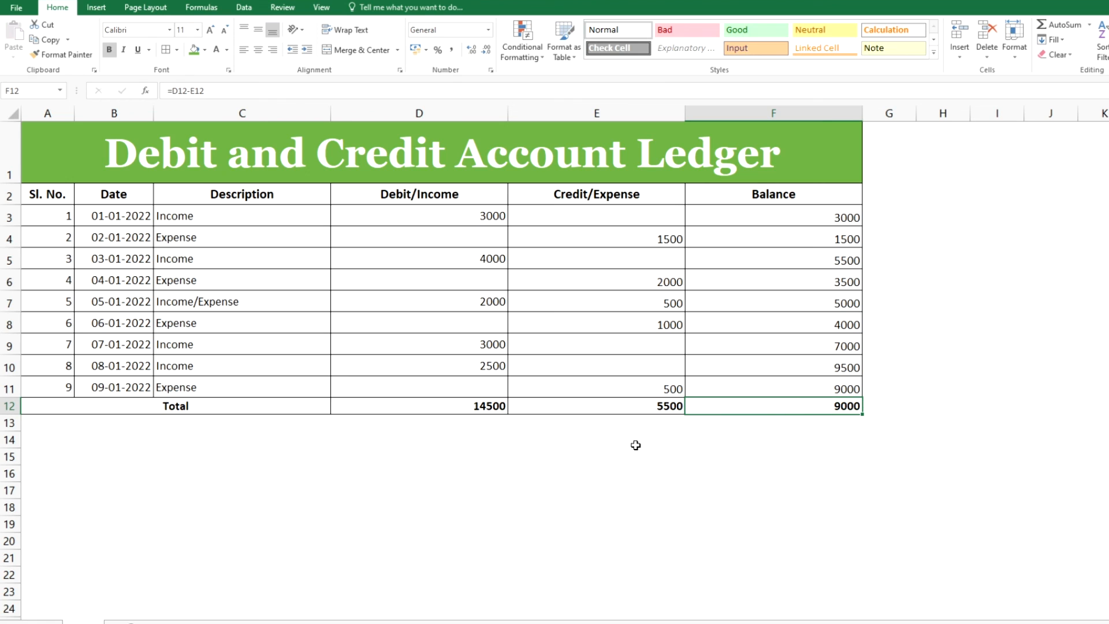